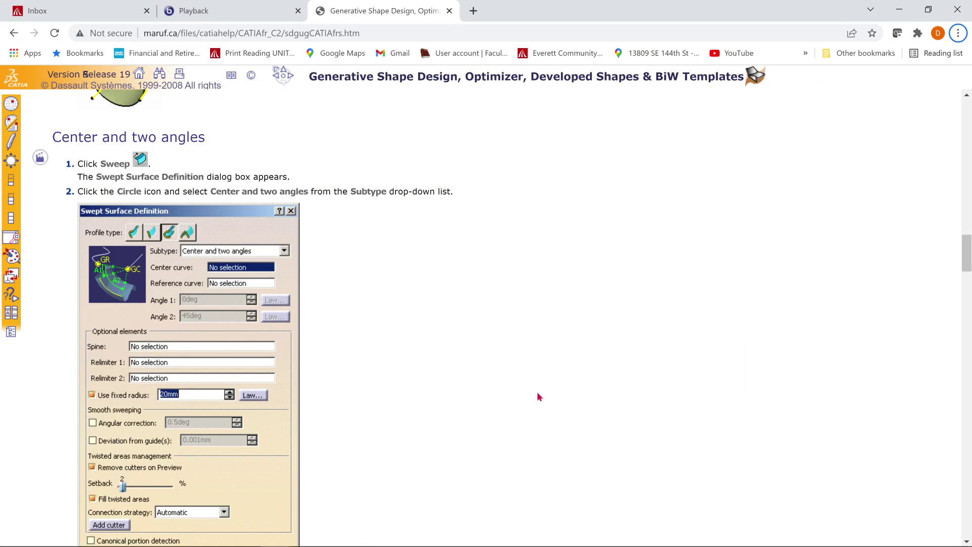
# - Switch from the sweep help page to 3DEXPERIENCE CATIA and cancel the open swept surface definition
pyautogui.scroll(-6, 538, 324)
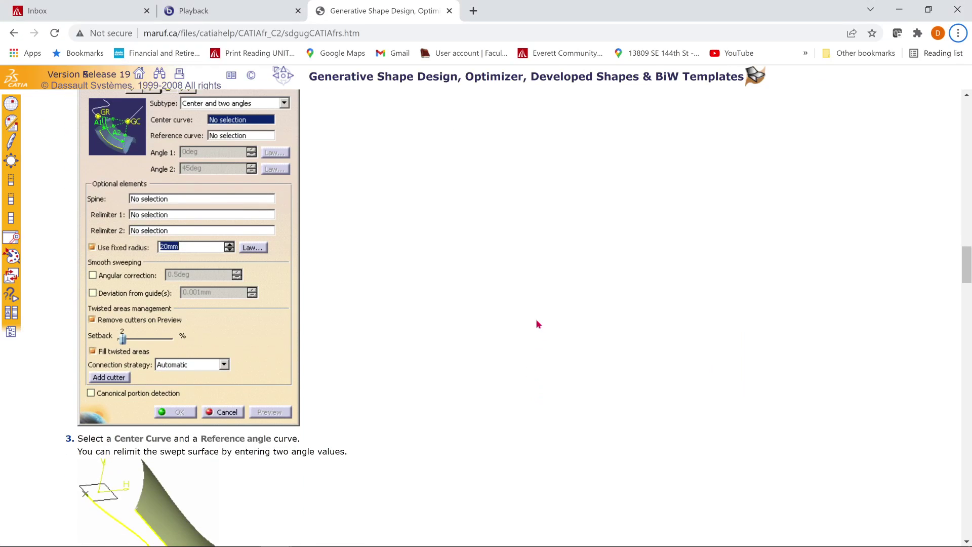
pyautogui.scroll(3, 538, 324)
pyautogui.hotkey('alt', 'Tab')
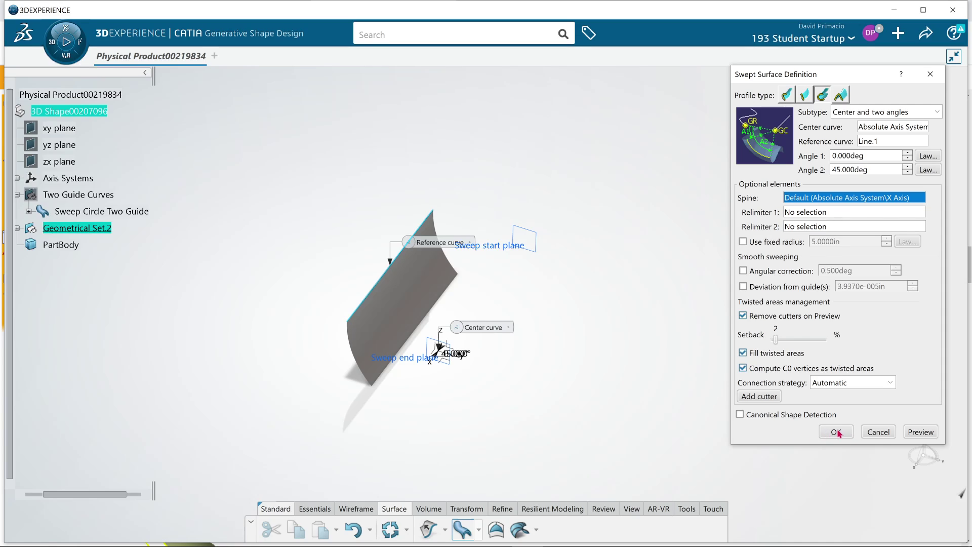
pyautogui.click(878, 433)
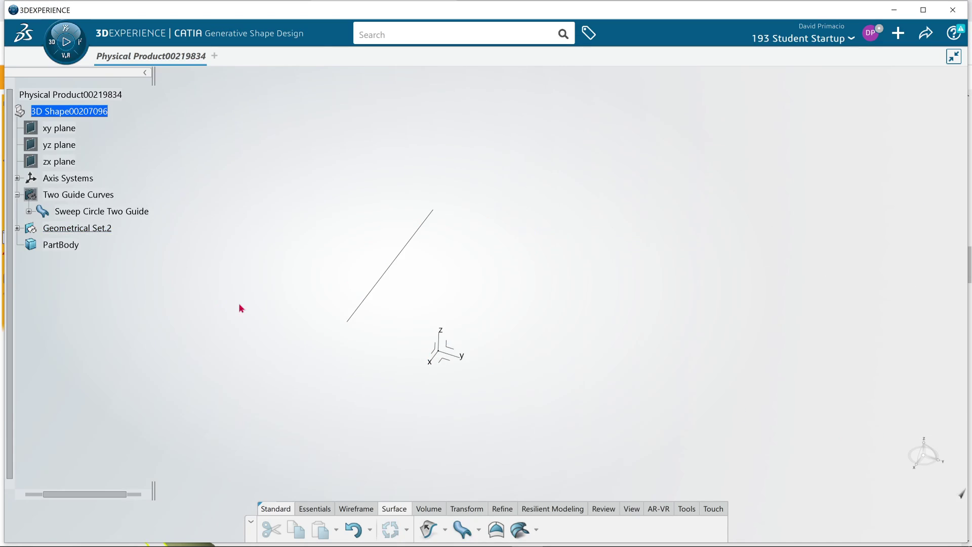
# - Delete Geometrical Set.2 and insert a new geometrical set under the 3D shape
pyautogui.rightClick(90, 227)
pyautogui.click(205, 464)
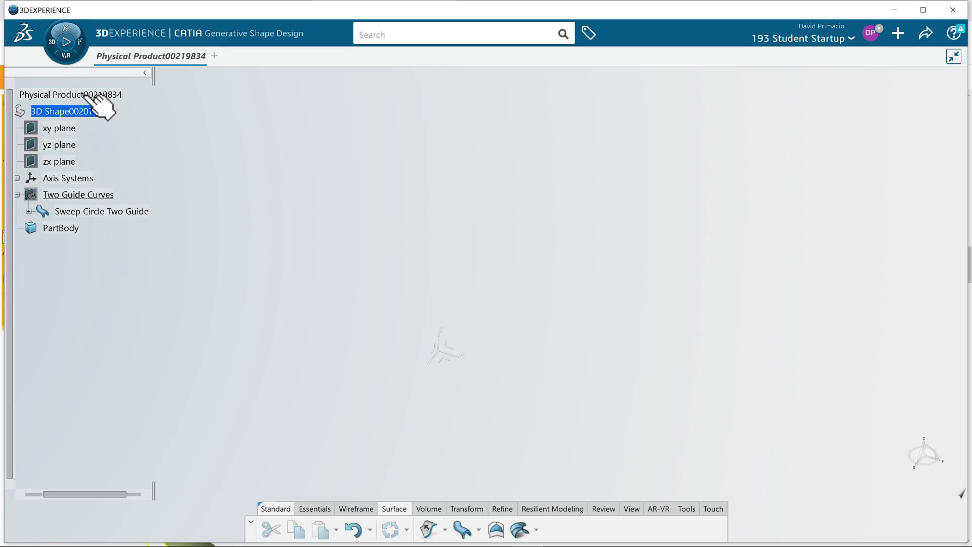
pyautogui.click(109, 113)
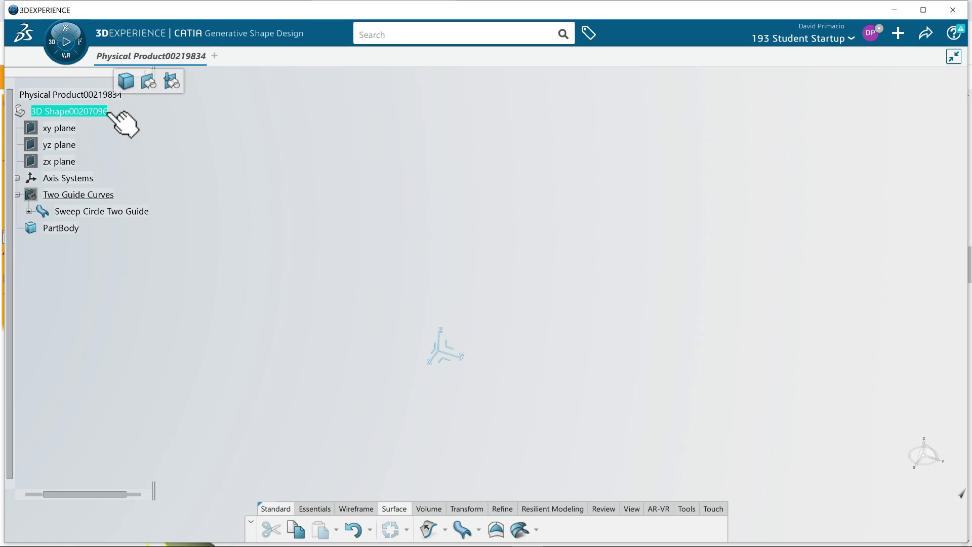
pyautogui.click(147, 87)
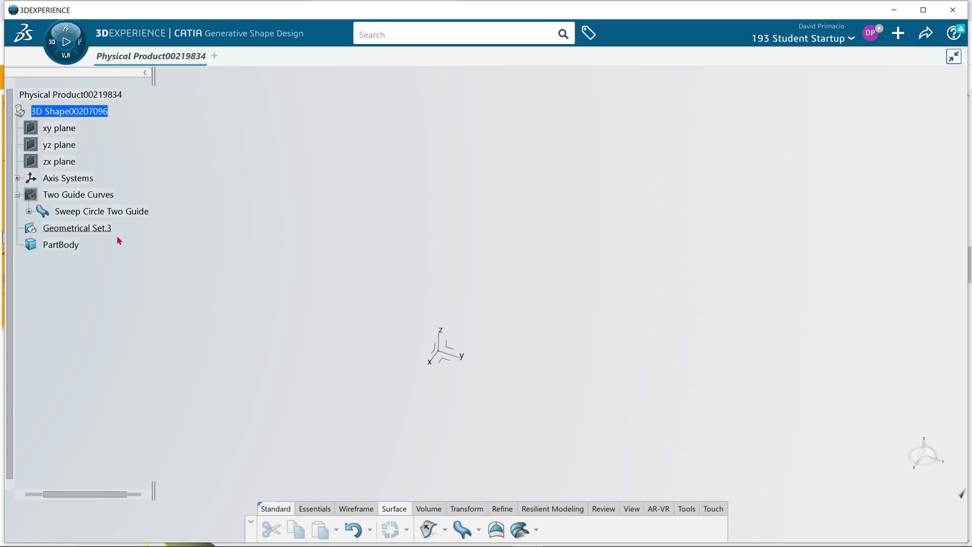
# - Start a point-direction line and create its start point at X 0, Y -2, Z 0 in
pyautogui.click(356, 508)
pyautogui.click(479, 530)
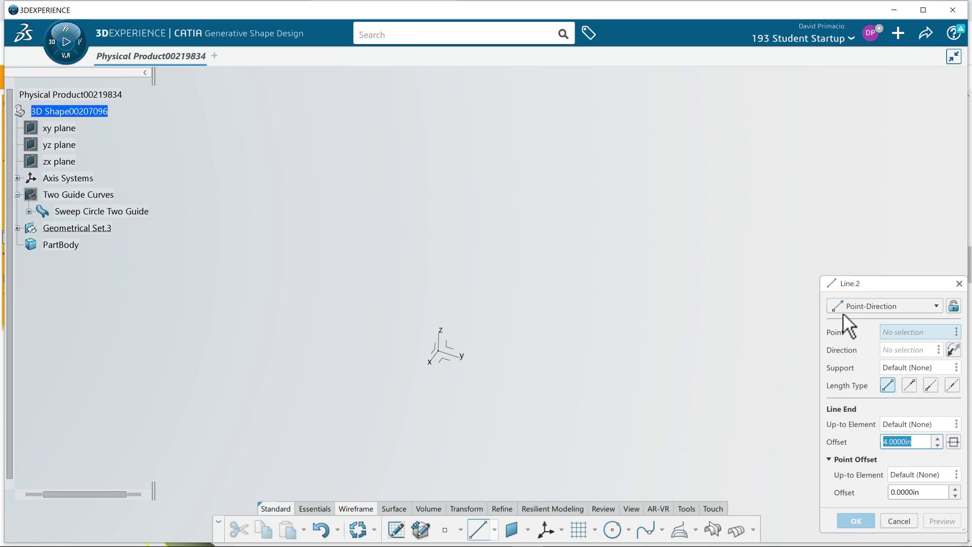
pyautogui.rightClick(889, 330)
pyautogui.moveTo(904, 333)
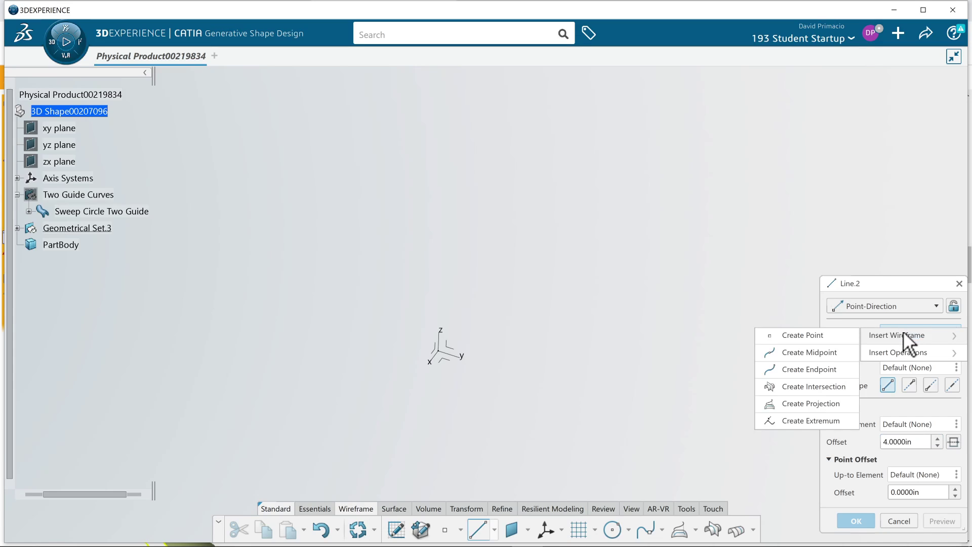
pyautogui.click(843, 332)
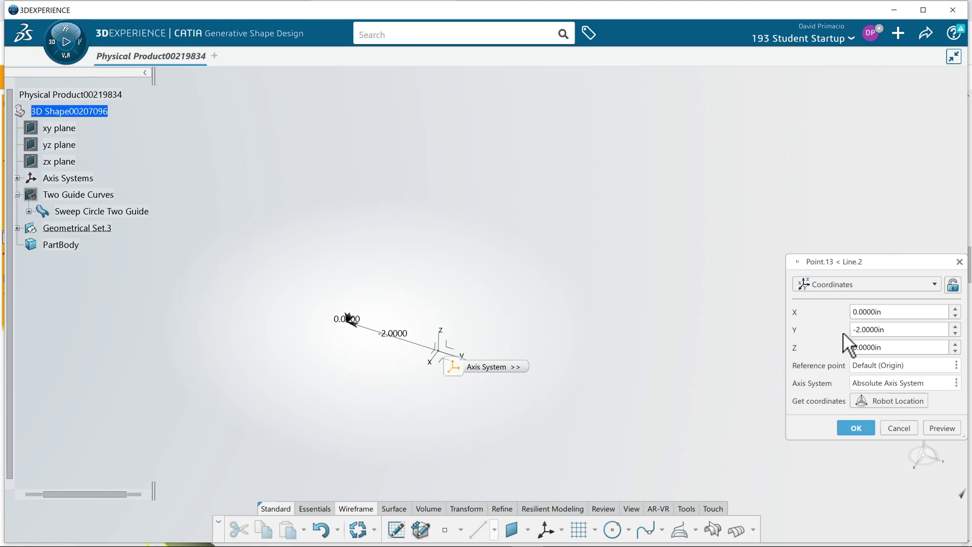
pyautogui.click(857, 428)
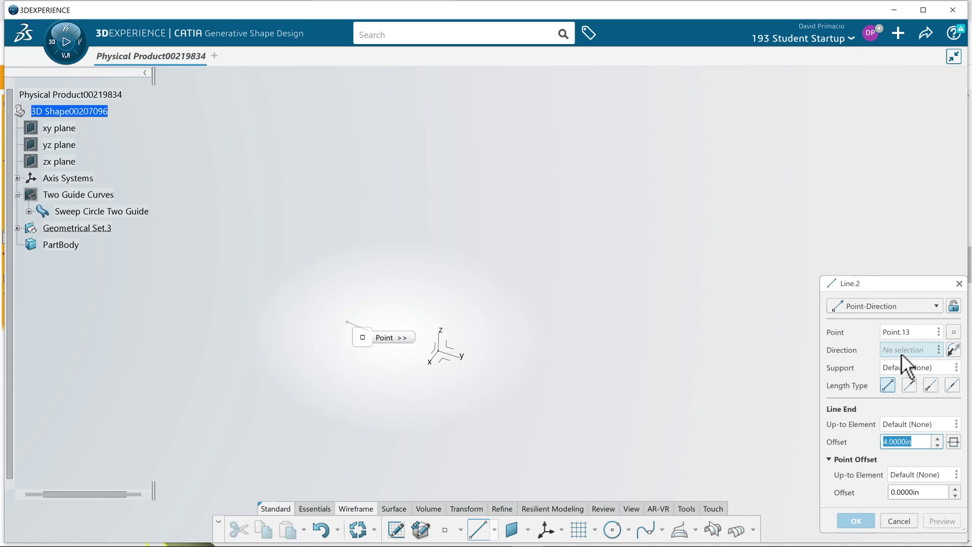
# - Direct the line along the absolute X axis, reverse its direction, and create it with a 4 in end offset
pyautogui.click(440, 357)
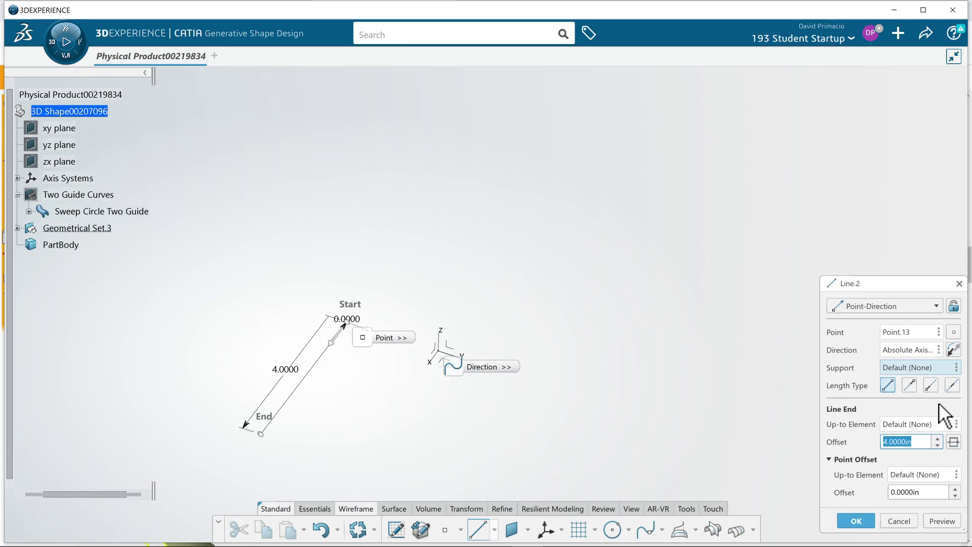
pyautogui.click(952, 351)
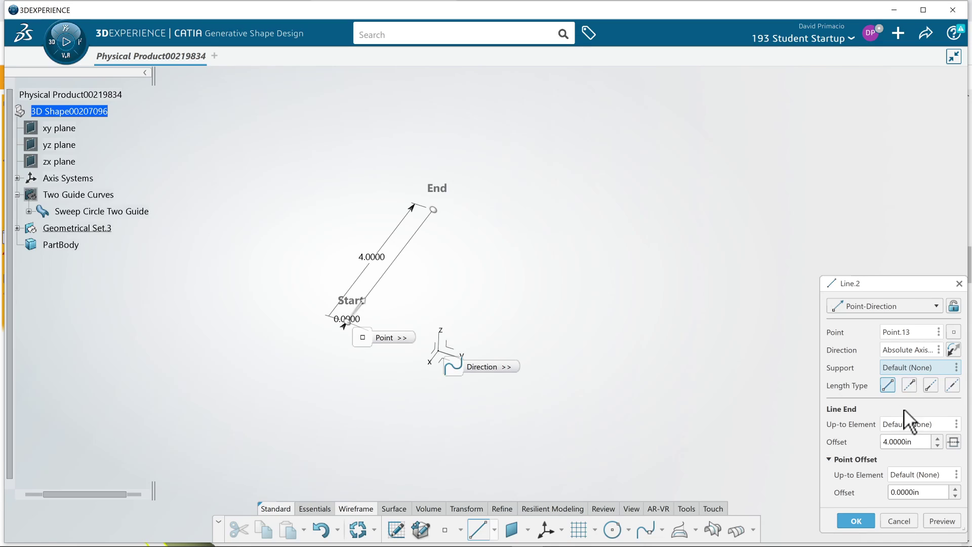
pyautogui.click(858, 516)
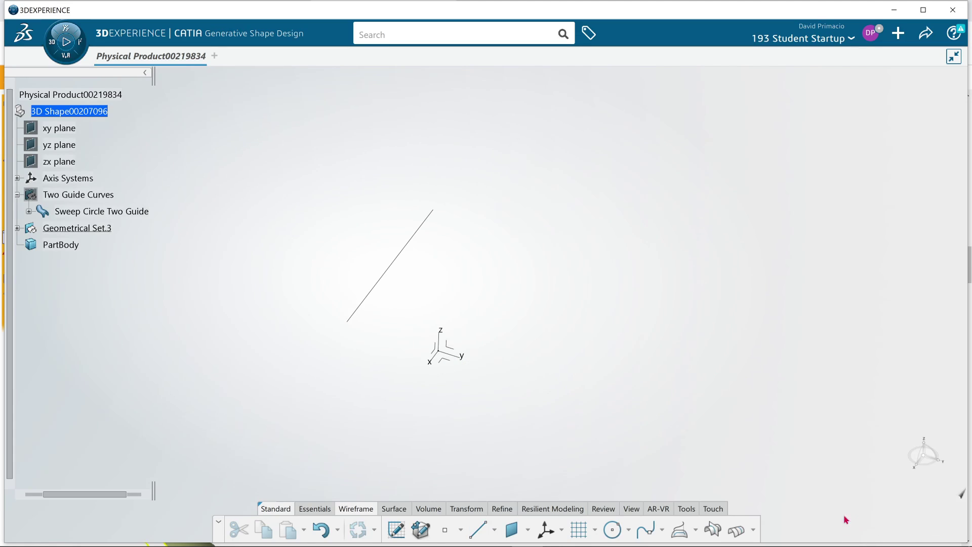
# - Define a circular sweep of subtype Center and two angles, with the absolute X axis as center curve and Line.2 as reference, and preview it
pyautogui.click(389, 509)
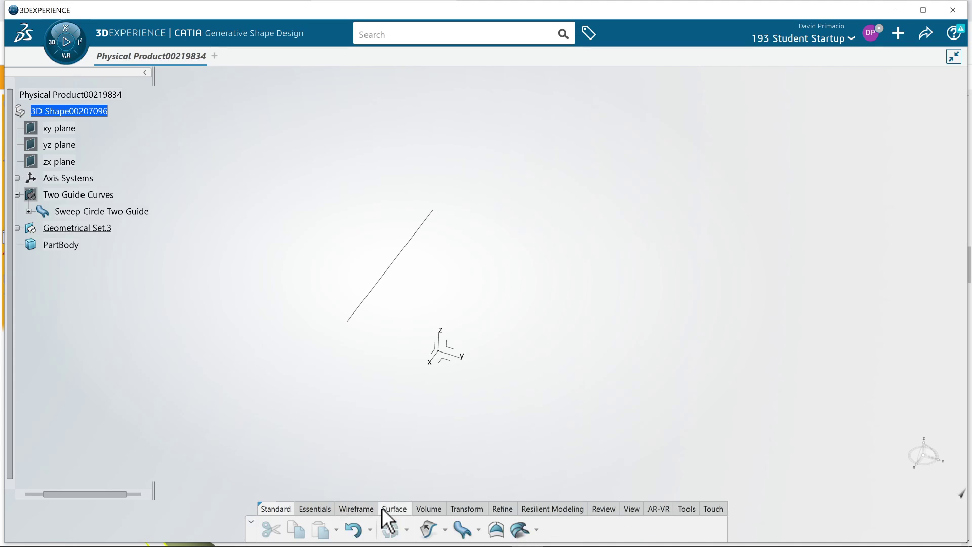
pyautogui.click(461, 531)
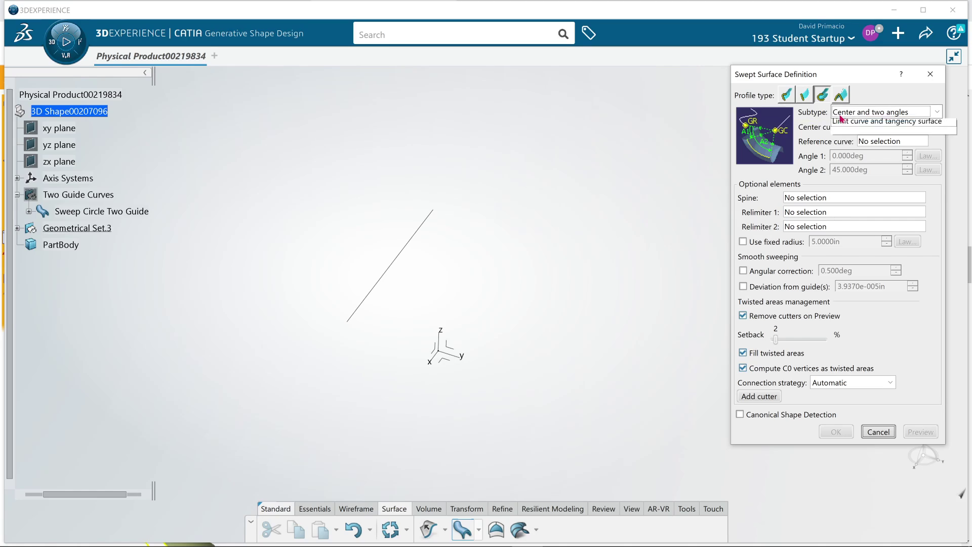
pyautogui.click(863, 112)
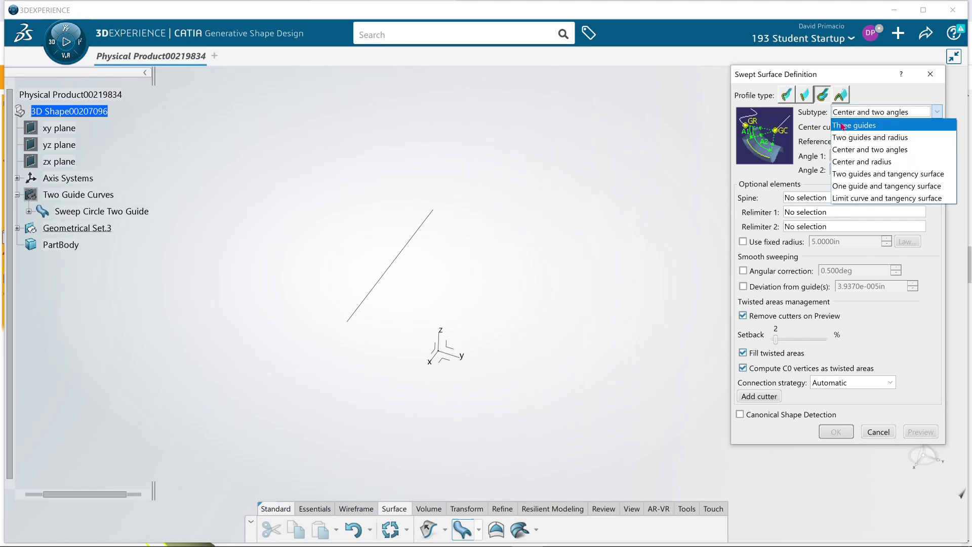
pyautogui.click(922, 154)
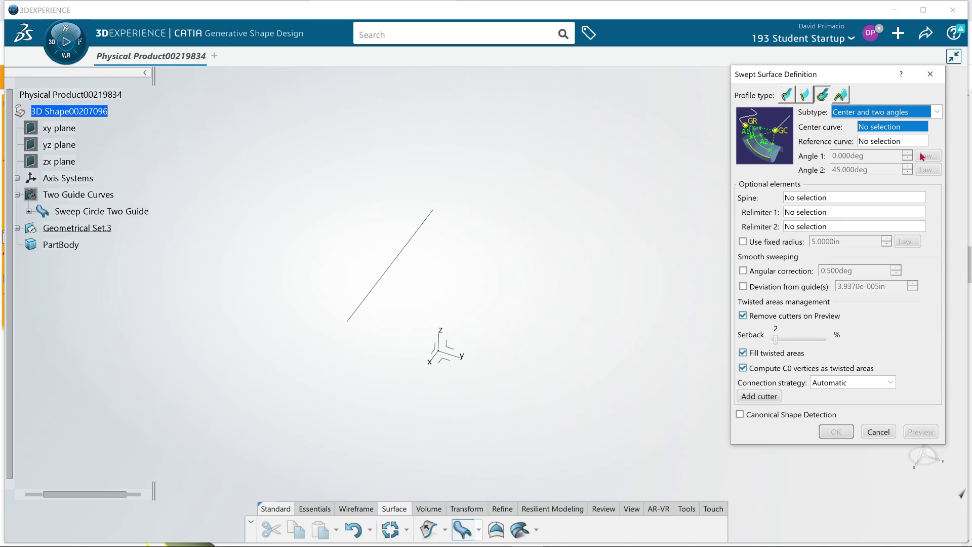
pyautogui.click(874, 132)
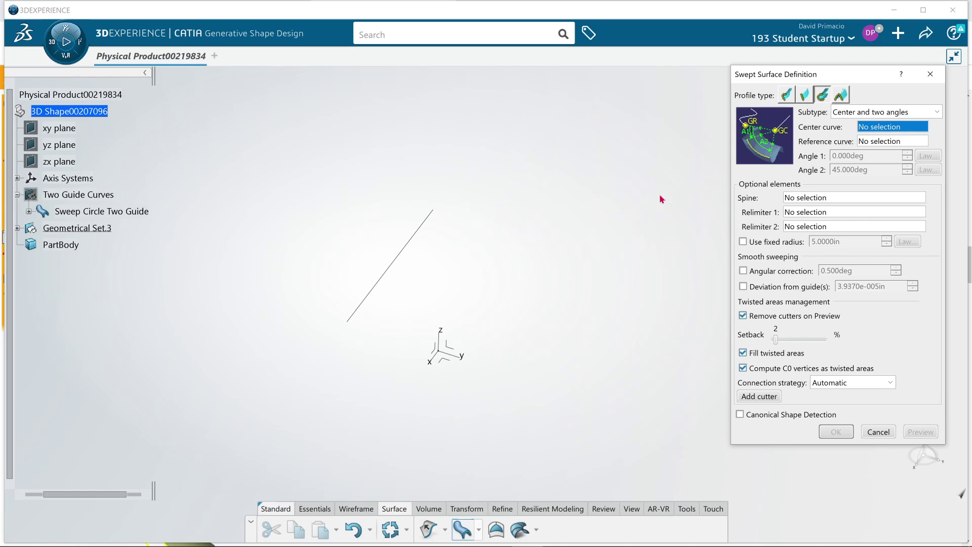
pyautogui.click(439, 356)
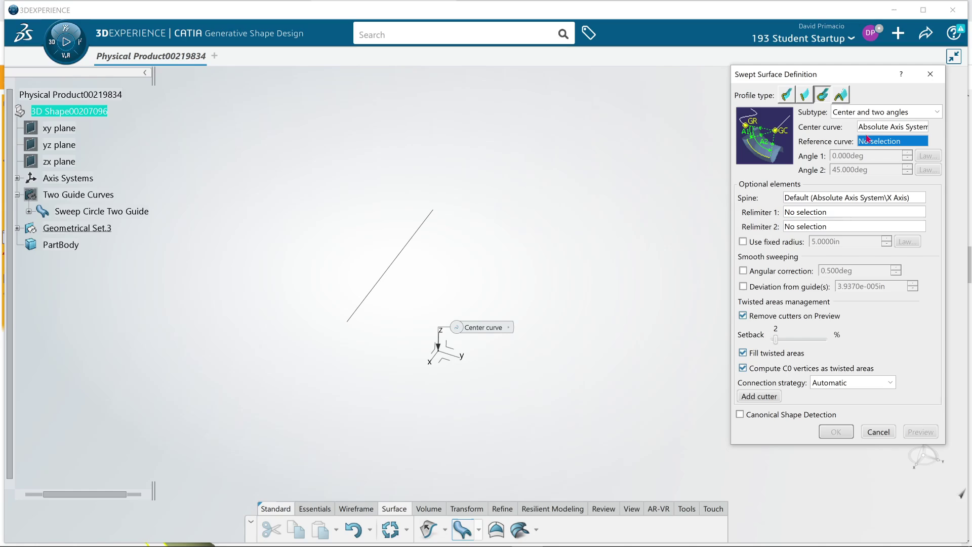
pyautogui.click(405, 249)
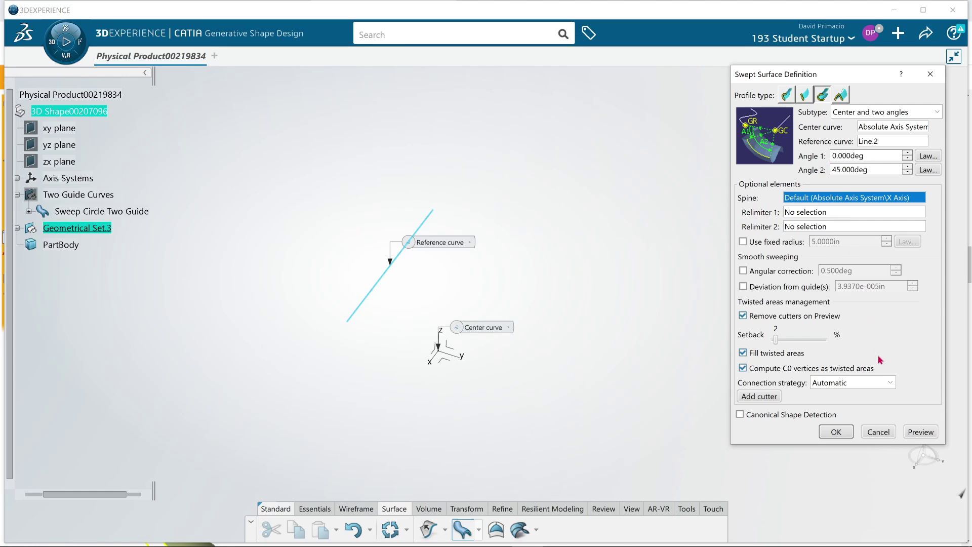
pyautogui.click(916, 430)
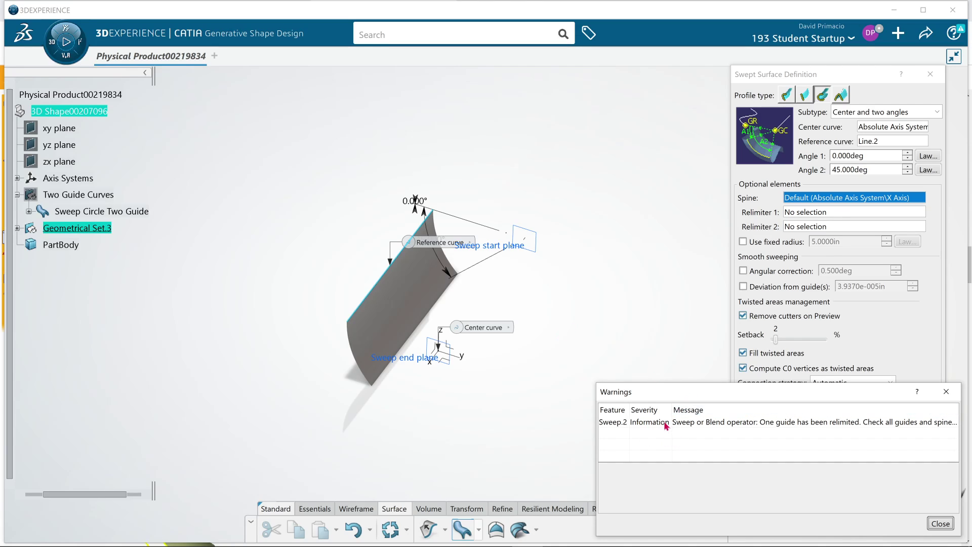
pyautogui.click(933, 524)
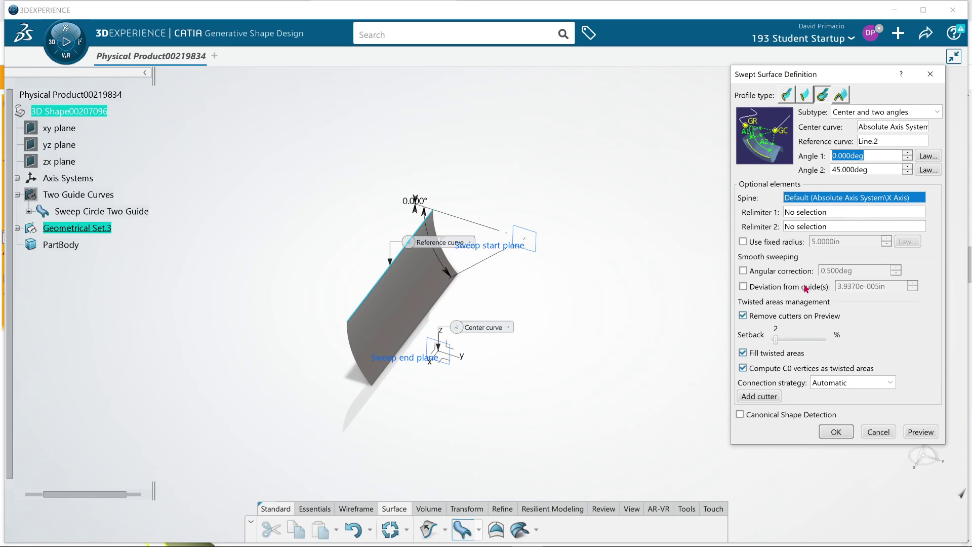
# - Set the sweep's Angle 2 to 90 degrees and preview the surface
pyautogui.click(873, 169)
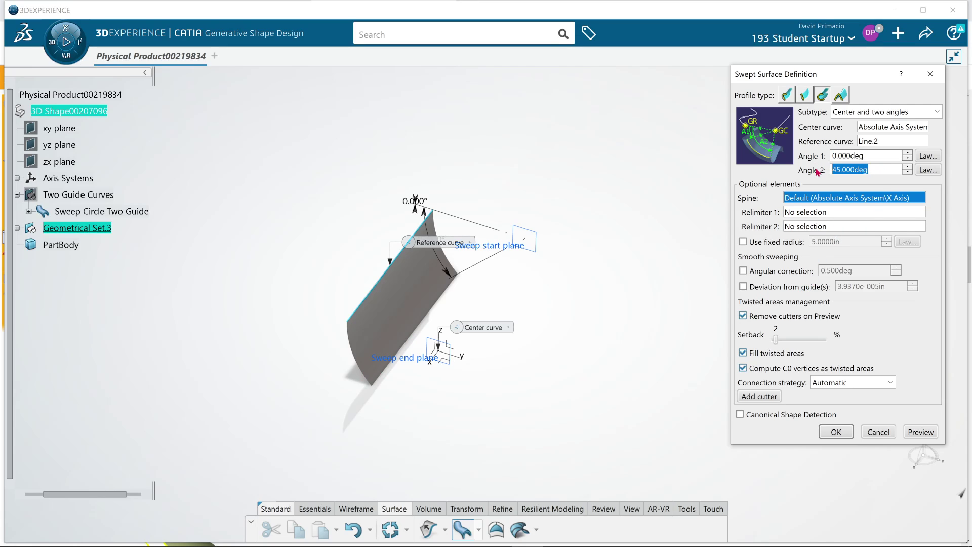
pyautogui.write('90')
pyautogui.click(922, 431)
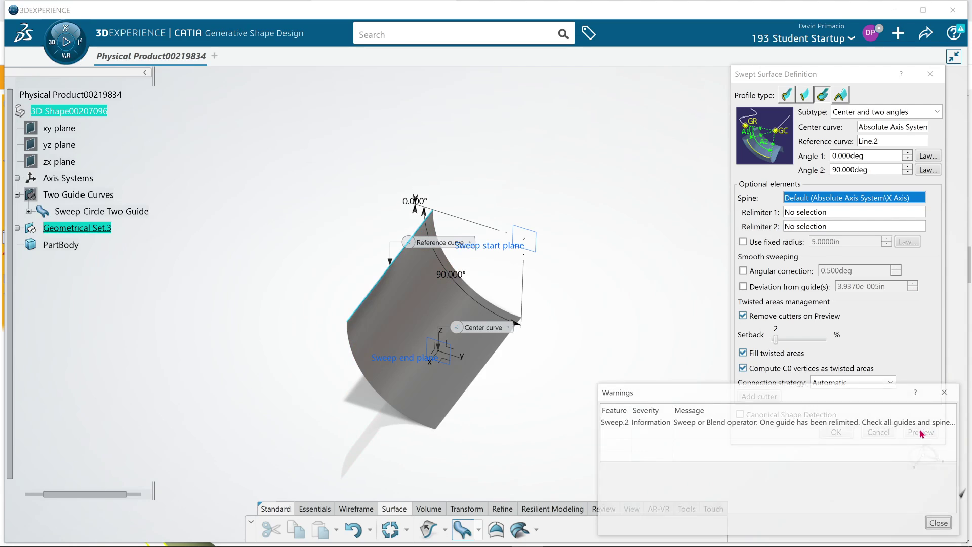
pyautogui.click(940, 524)
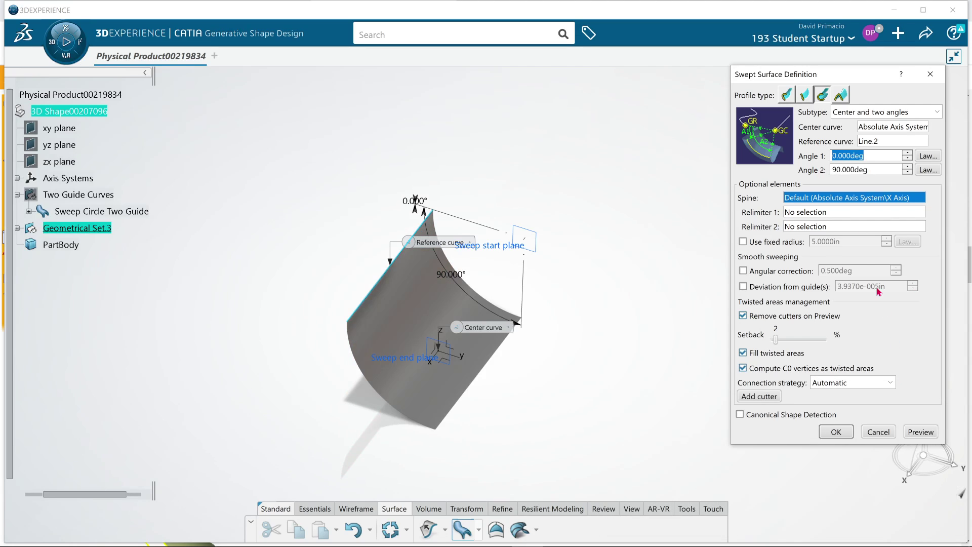
# - Set the sweep's Angle 2 to 180 degrees and preview the surface
pyautogui.click(870, 169)
pyautogui.write('180')
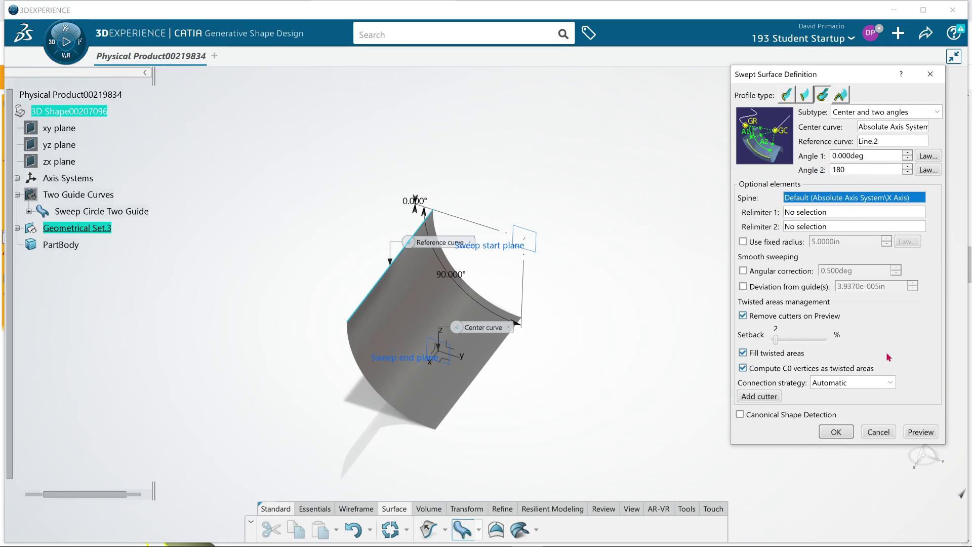
pyautogui.click(913, 431)
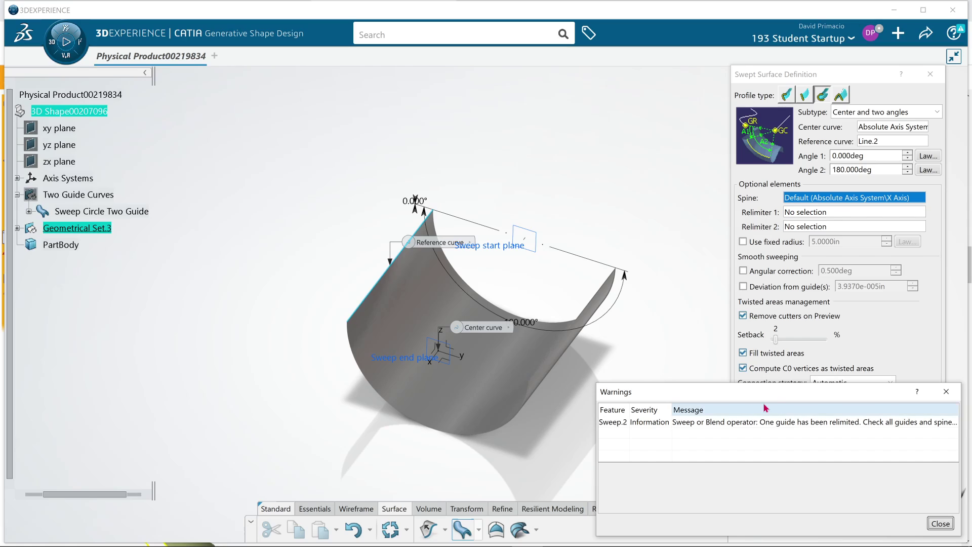
pyautogui.click(941, 524)
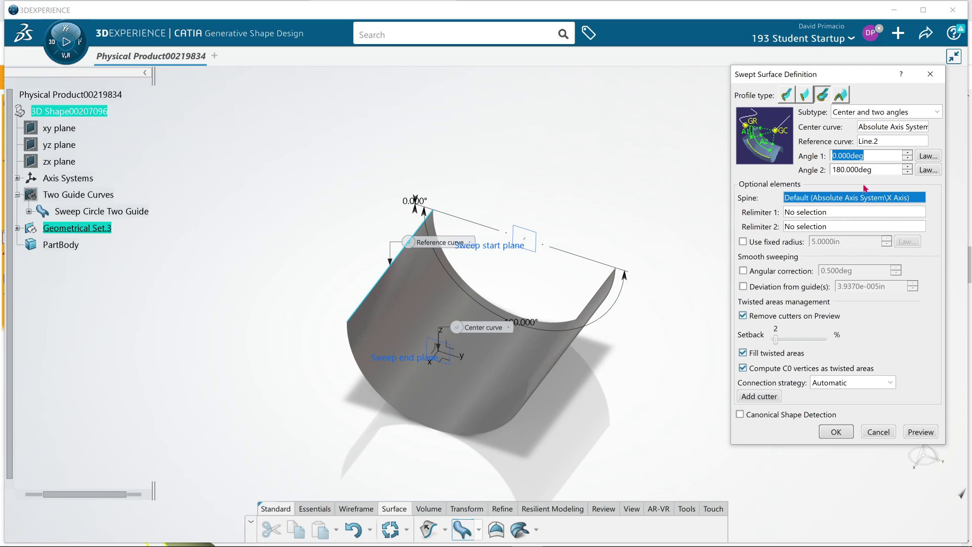
# - Start a new Point-Direction line for the sweep's center curve, beginning at a new coordinate point at X 0, Y 0, Z 0 in
pyautogui.doubleClick(862, 155)
pyautogui.rightClick(882, 130)
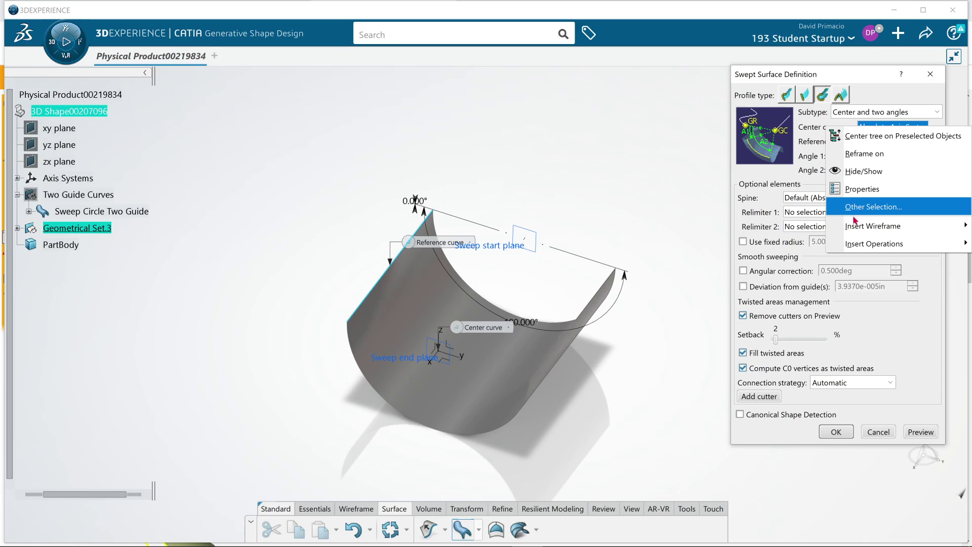
pyautogui.moveTo(860, 230)
pyautogui.click(757, 243)
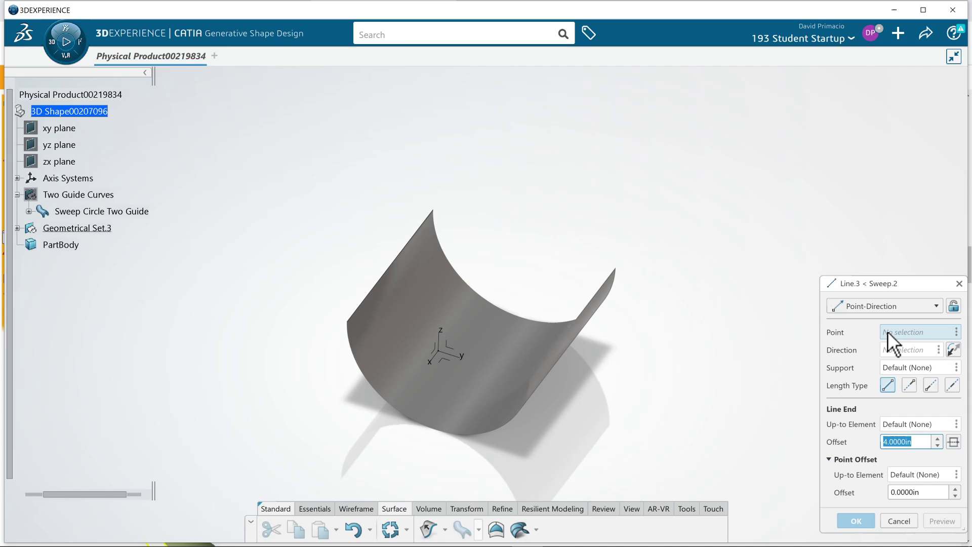
pyautogui.rightClick(889, 331)
pyautogui.moveTo(887, 337)
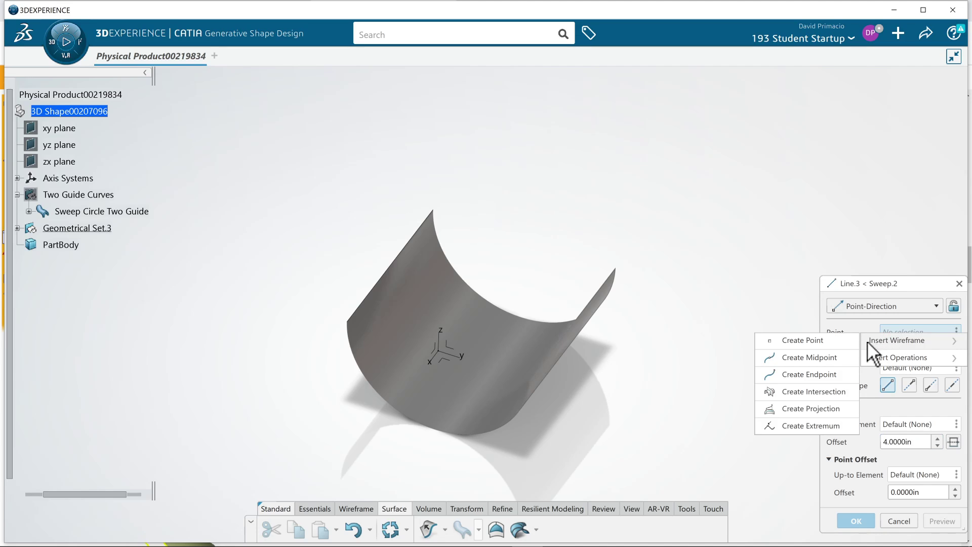
pyautogui.click(812, 343)
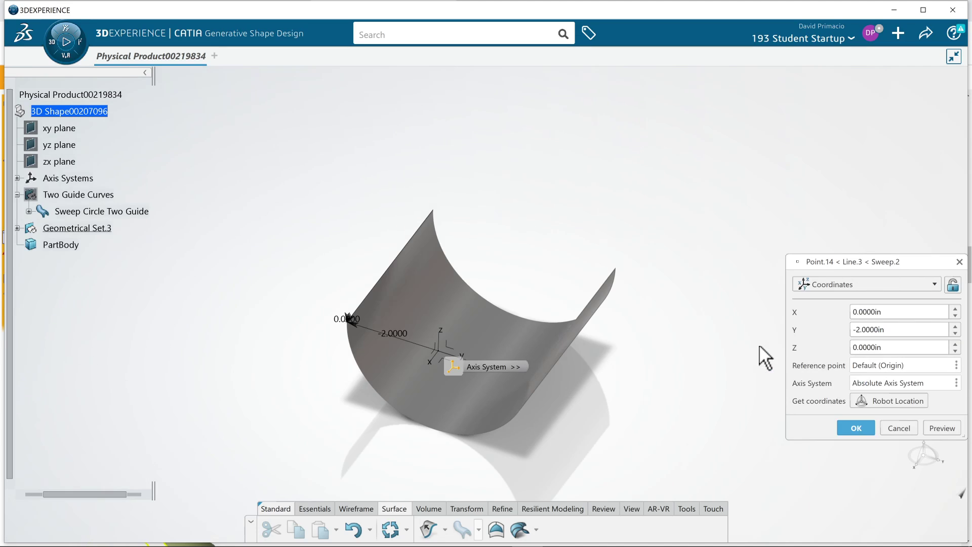
pyautogui.doubleClick(881, 330)
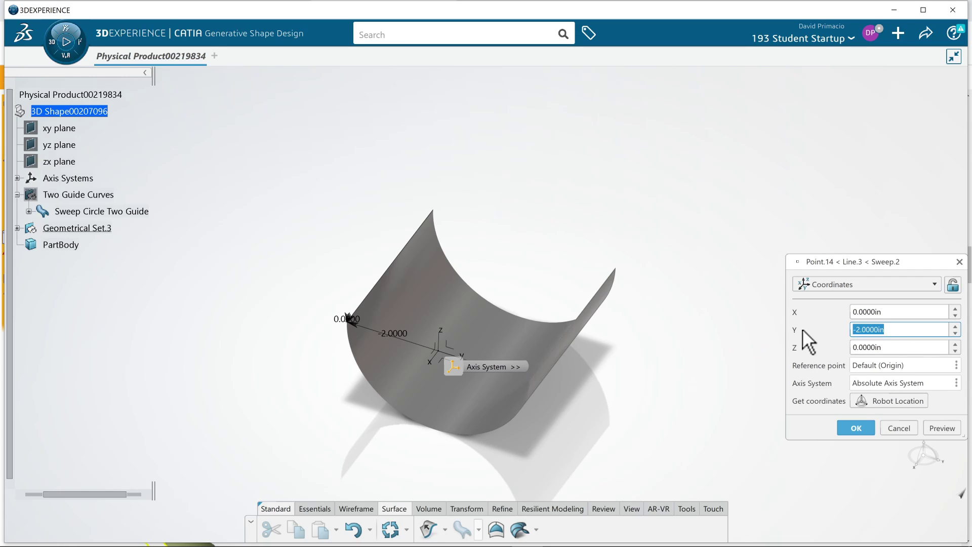
pyautogui.write('0')
pyautogui.press('Return')
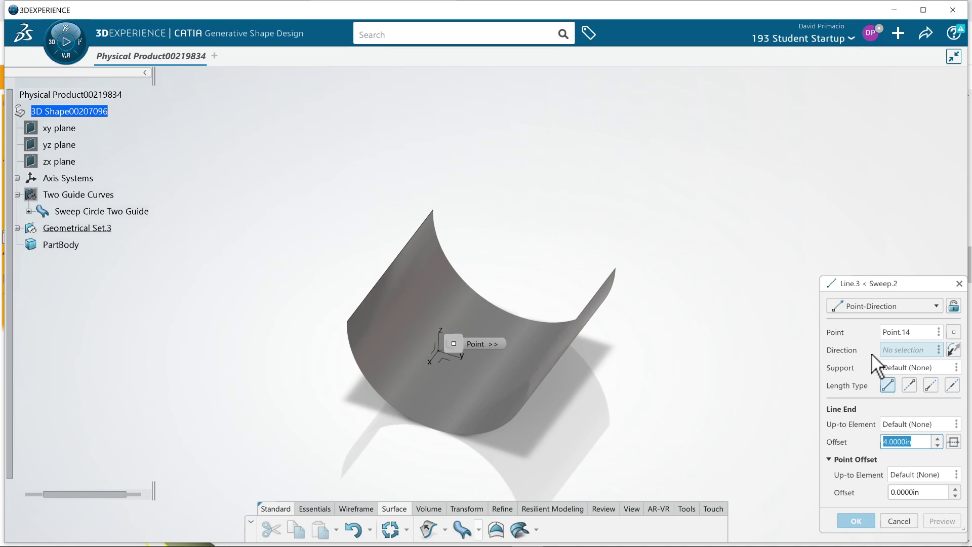
# - Direct the line along the absolute X axis, reverse it, create it with a 4 in end offset as center curve, and preview the sweep
pyautogui.click(436, 356)
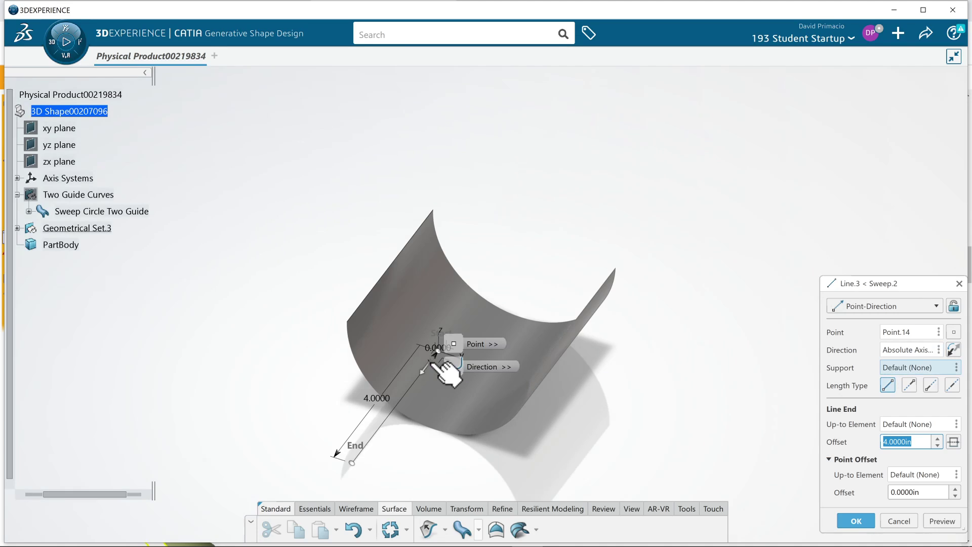
pyautogui.click(953, 350)
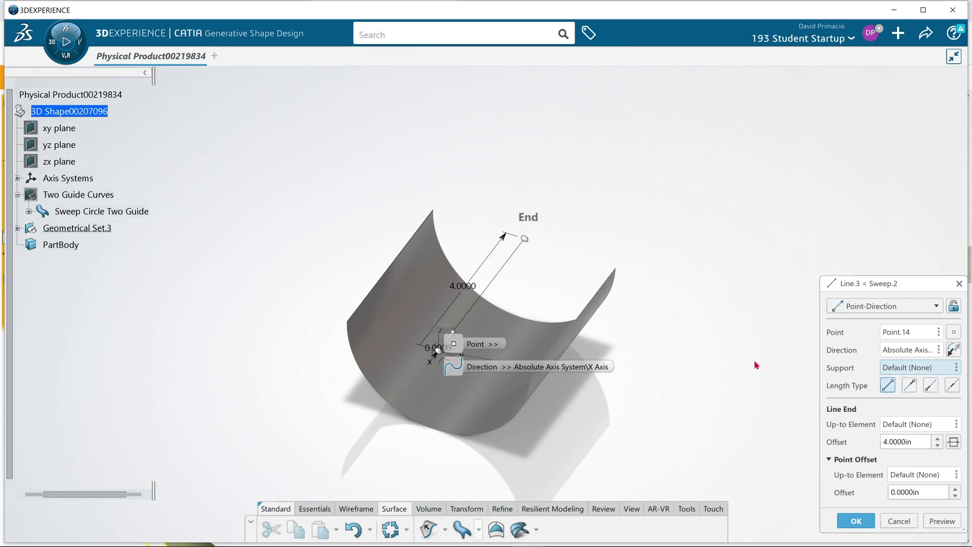
pyautogui.click(856, 521)
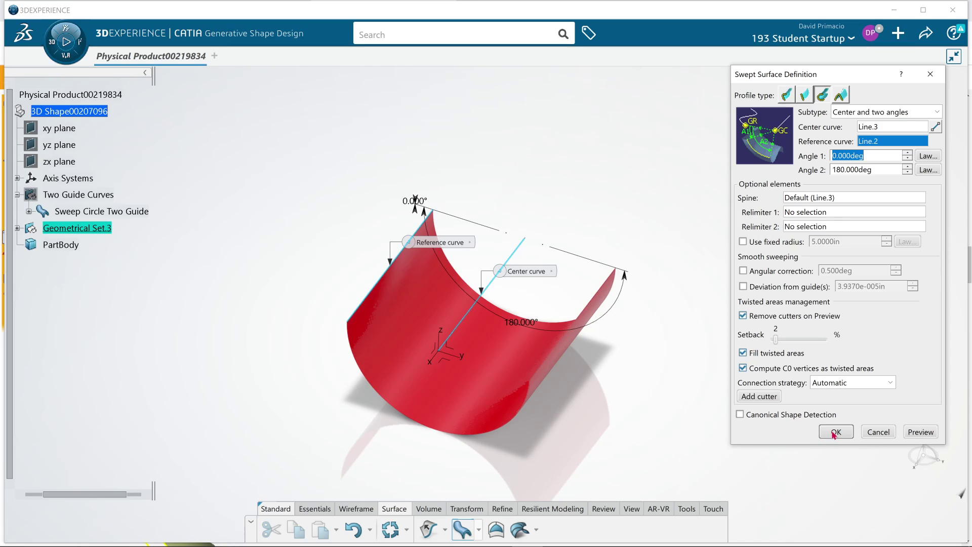
pyautogui.click(917, 432)
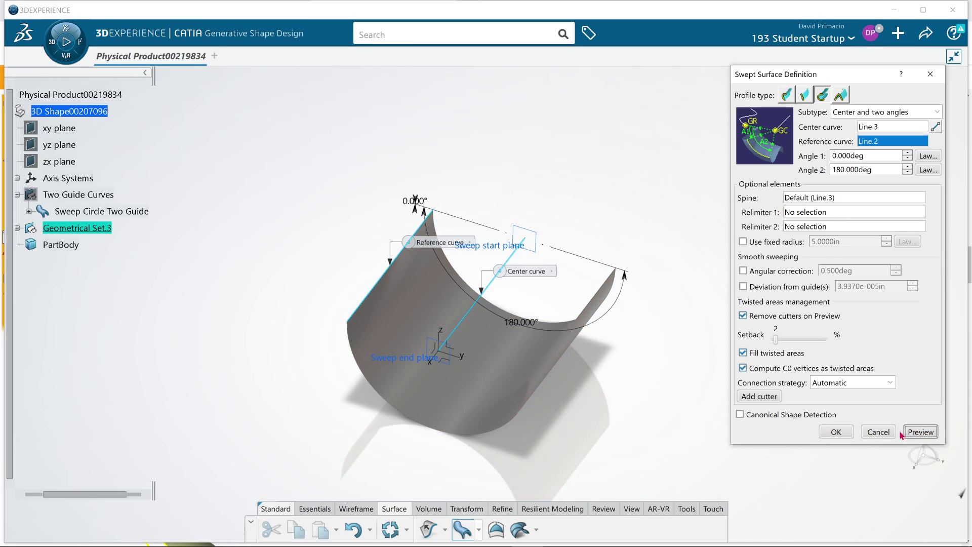
# - Set the sweep's Angle 2 to 45 degrees and preview the surface
pyautogui.moveTo(874, 171); pyautogui.dragTo(802, 177)
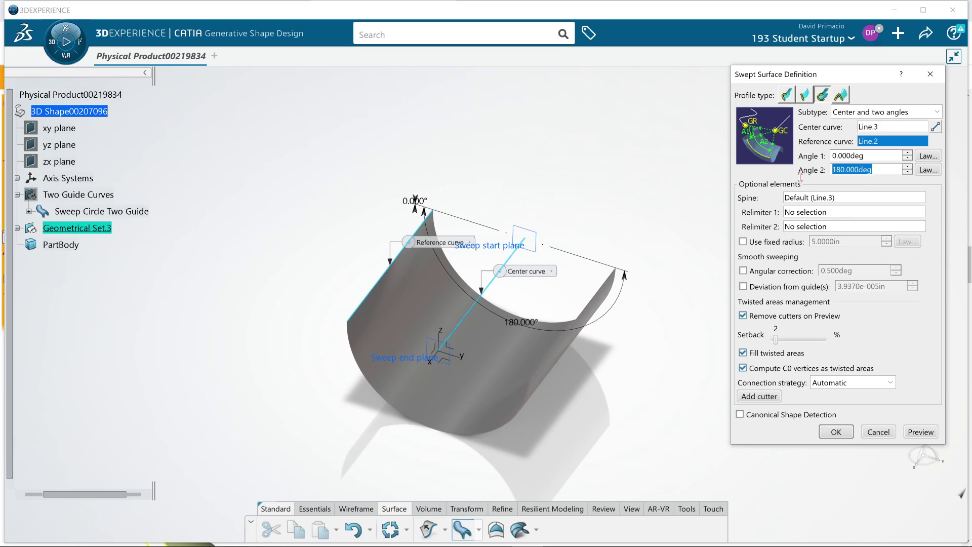
pyautogui.write('45')
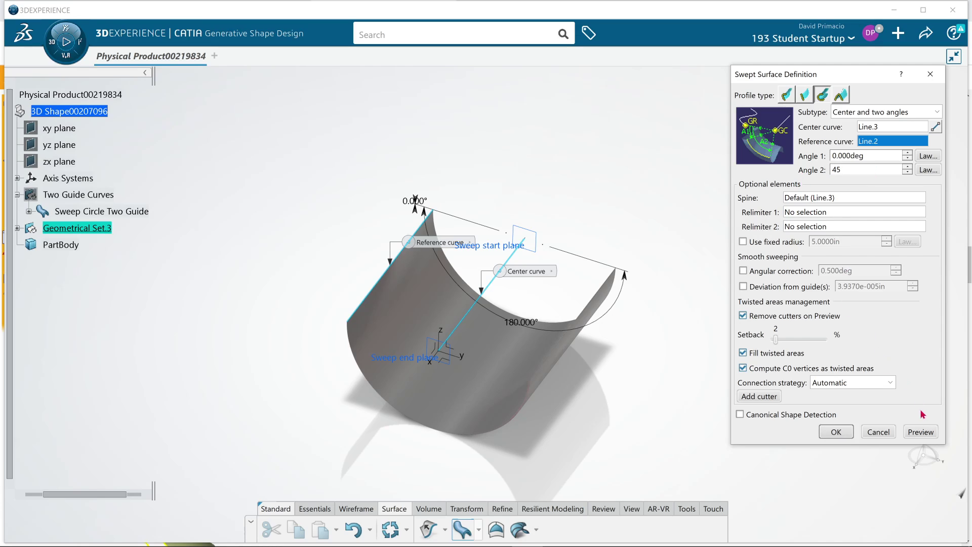
pyautogui.click(923, 433)
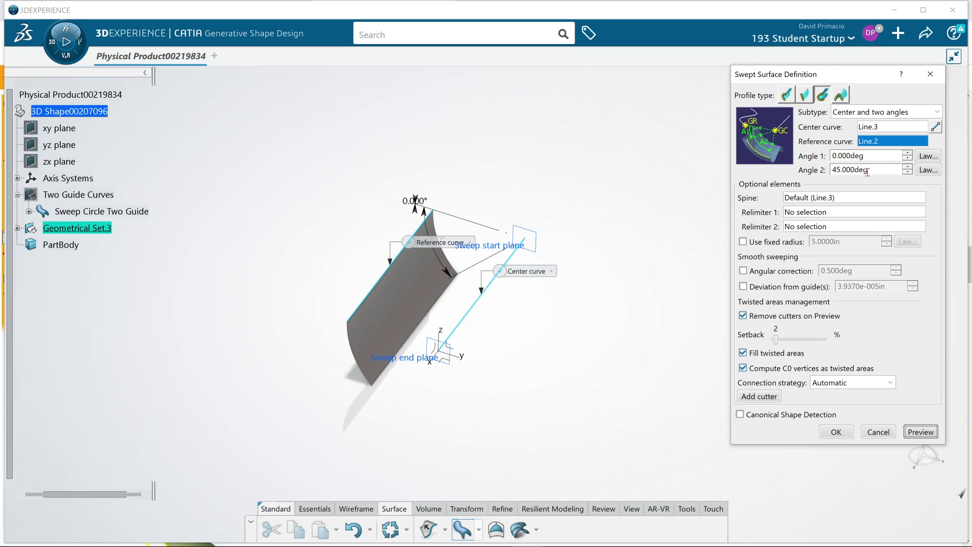
# - Set the sweep's Angle 2 to 90 degrees and preview the surface
pyautogui.moveTo(875, 171); pyautogui.dragTo(822, 174)
pyautogui.write('90')
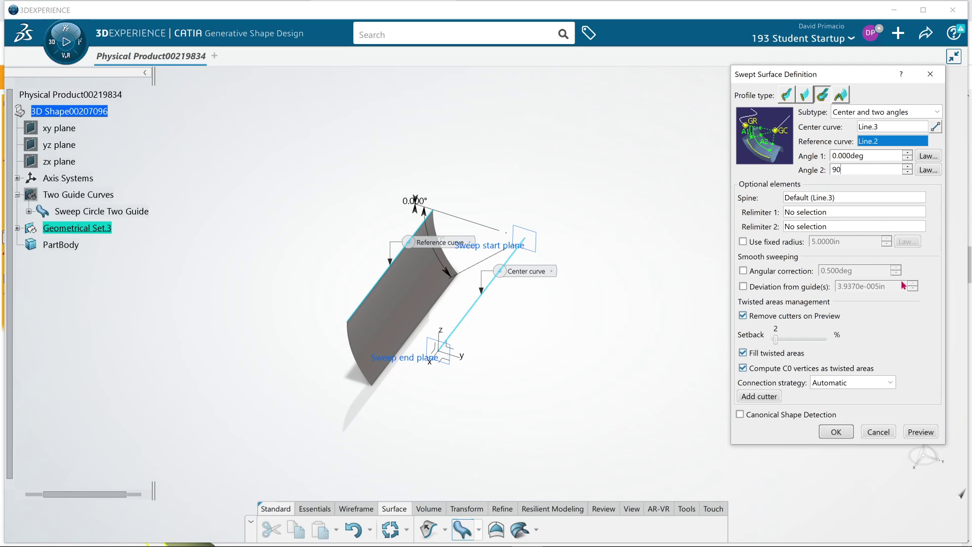
pyautogui.click(929, 436)
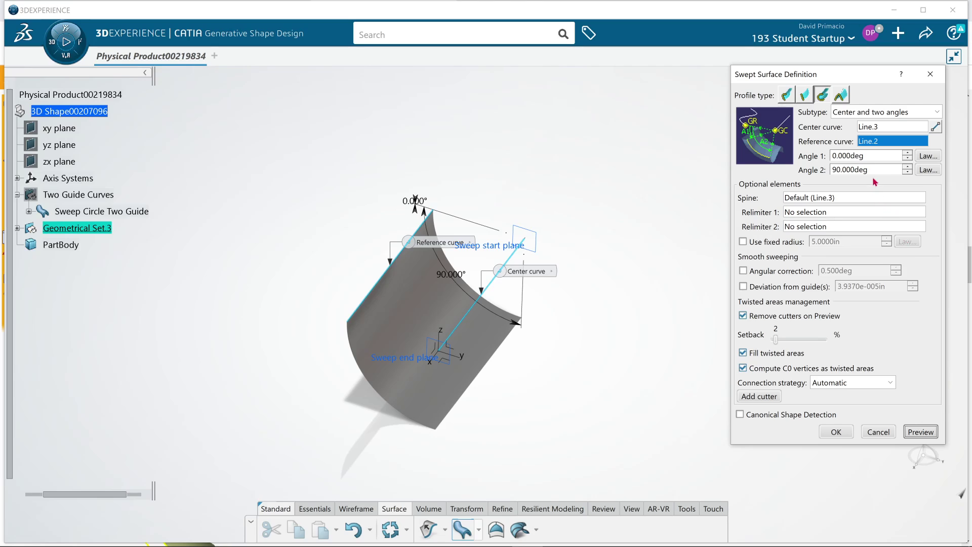
# - Set the sweep's Angle 2 to 270 degrees and preview the surface
pyautogui.moveTo(872, 170); pyautogui.dragTo(809, 173)
pyautogui.write('270')
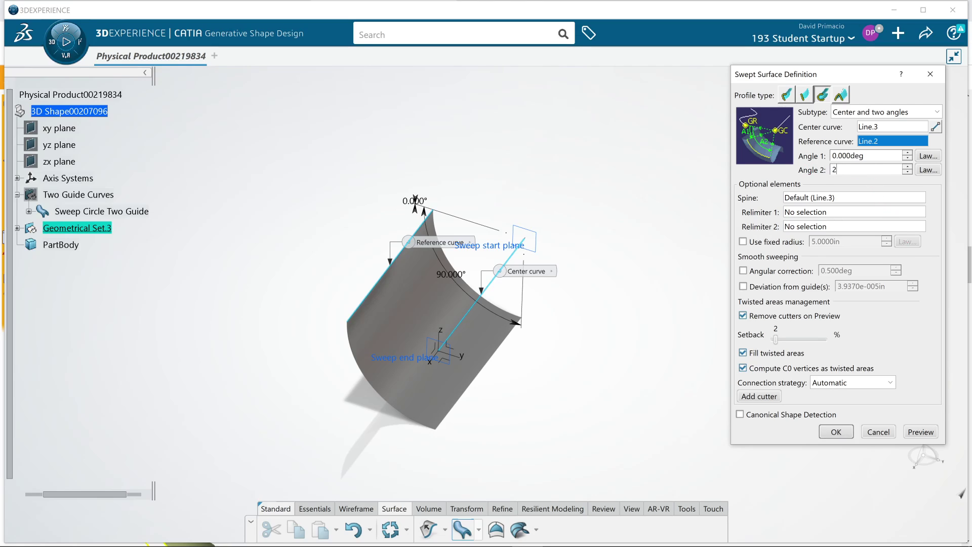
pyautogui.click(921, 431)
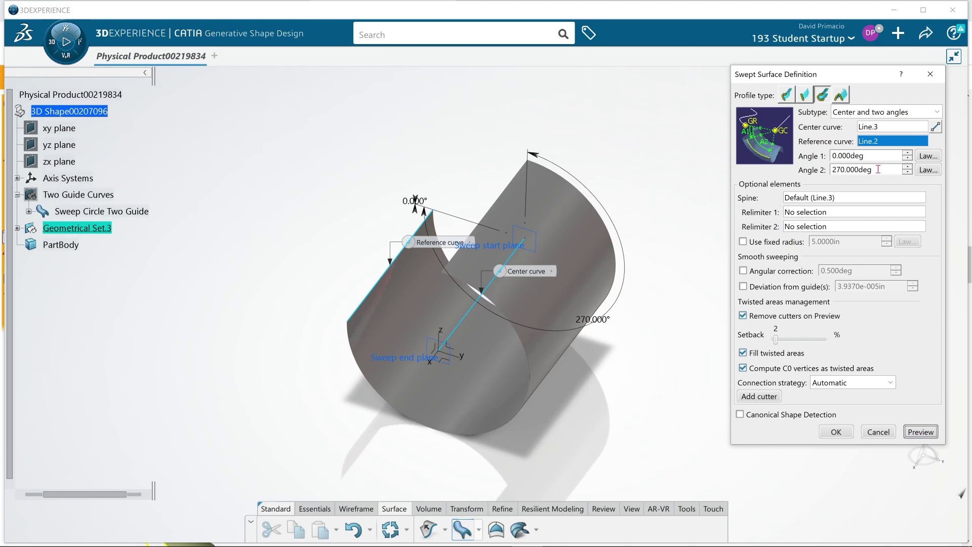
# - Try to preview the sweep with Angle 2 set to 380 degrees
pyautogui.moveTo(869, 170); pyautogui.dragTo(779, 173)
pyautogui.write('380')
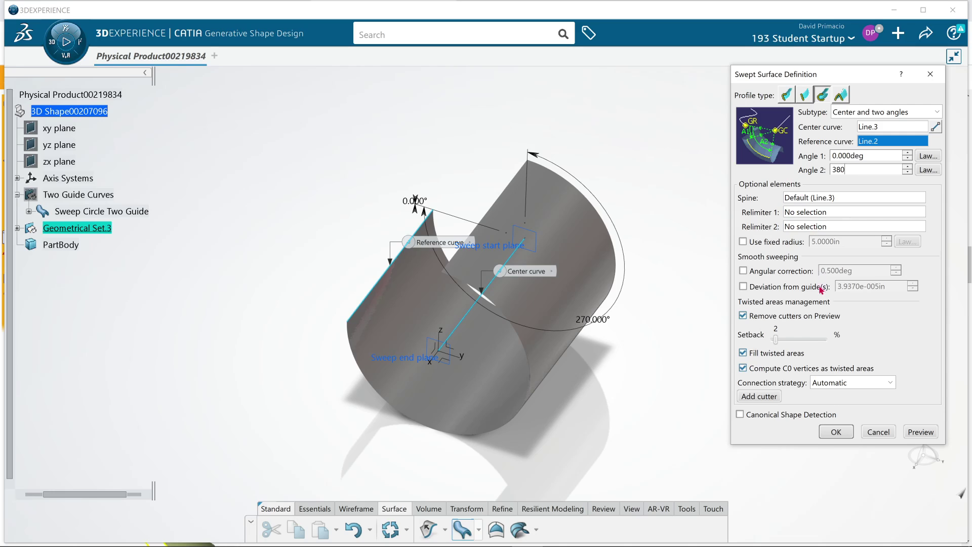
pyautogui.click(929, 432)
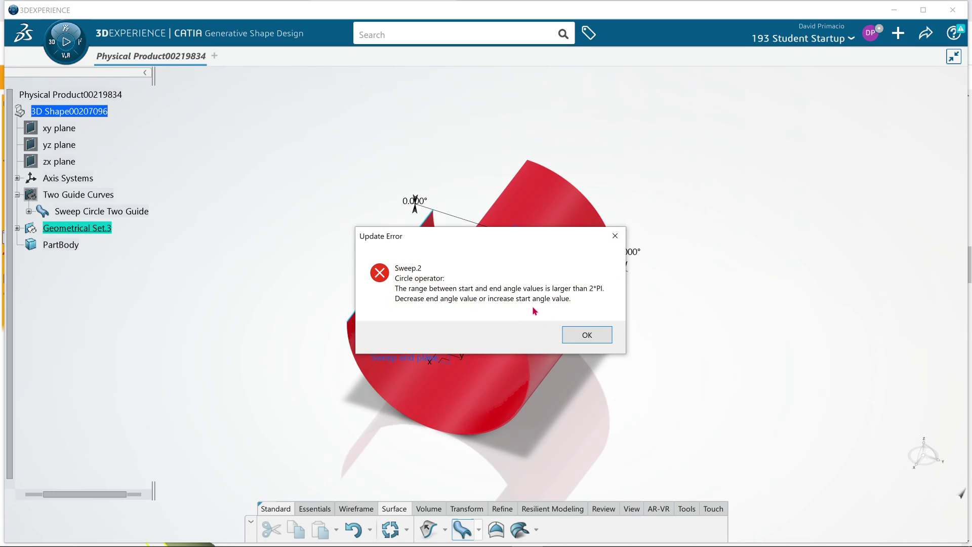
pyautogui.click(585, 334)
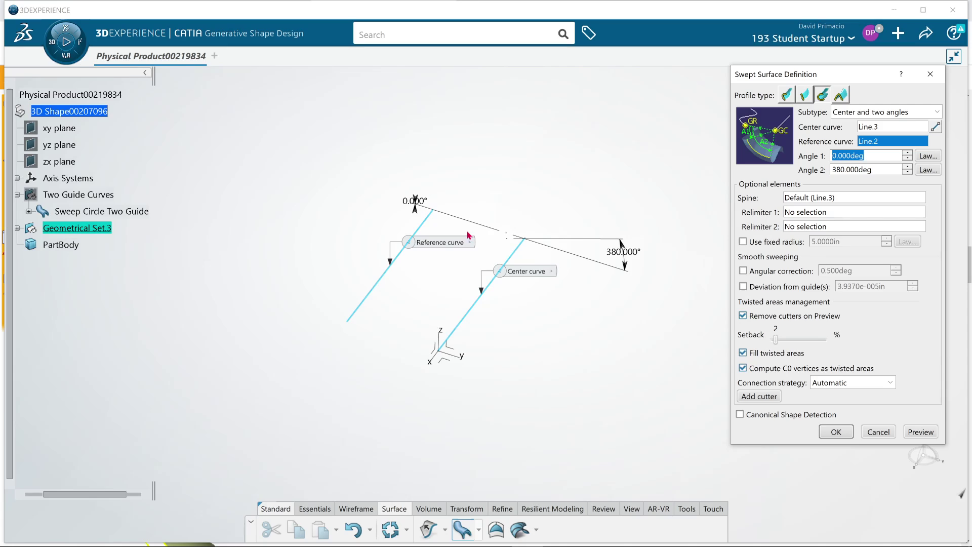
# - Set the sweep's Angle 2 to 360 degrees and preview the full cylinder
pyautogui.doubleClick(867, 171)
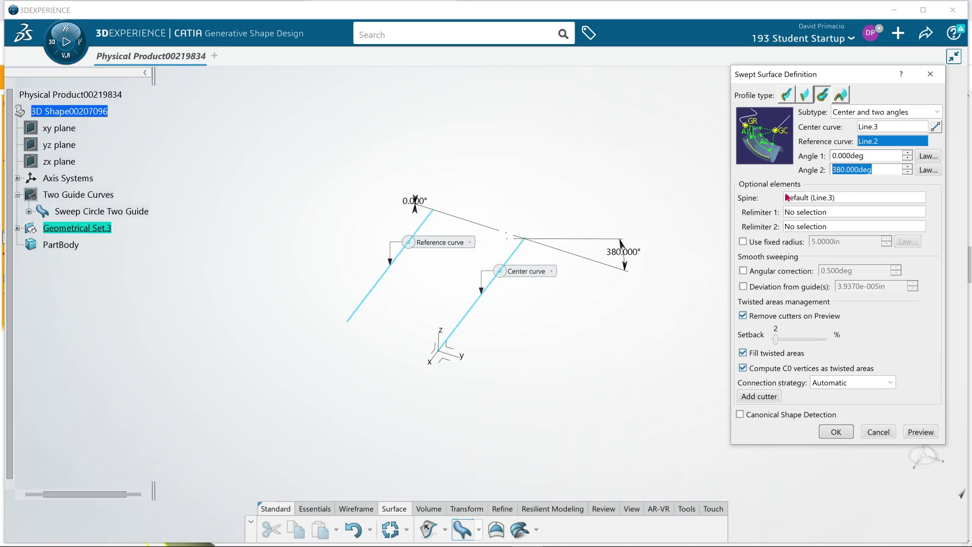
pyautogui.write('360')
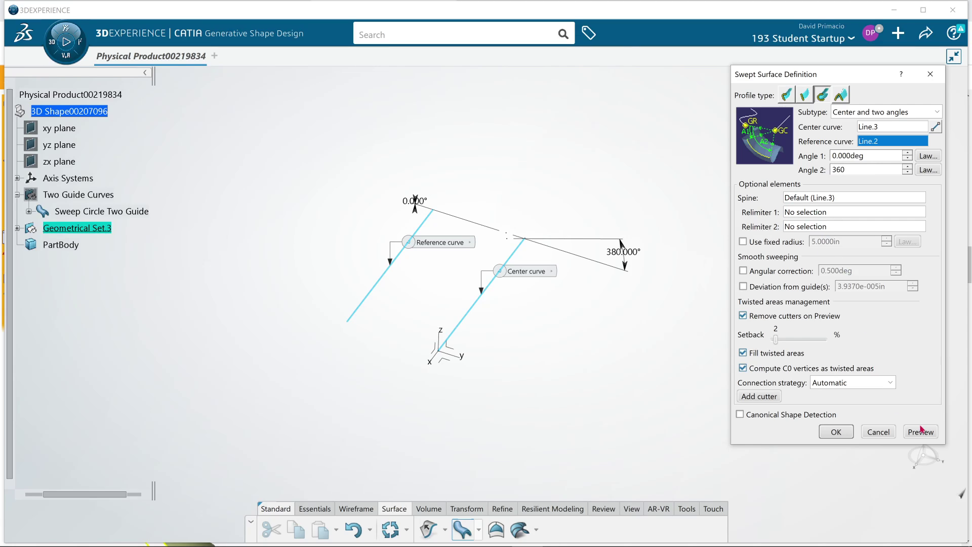
pyautogui.click(921, 432)
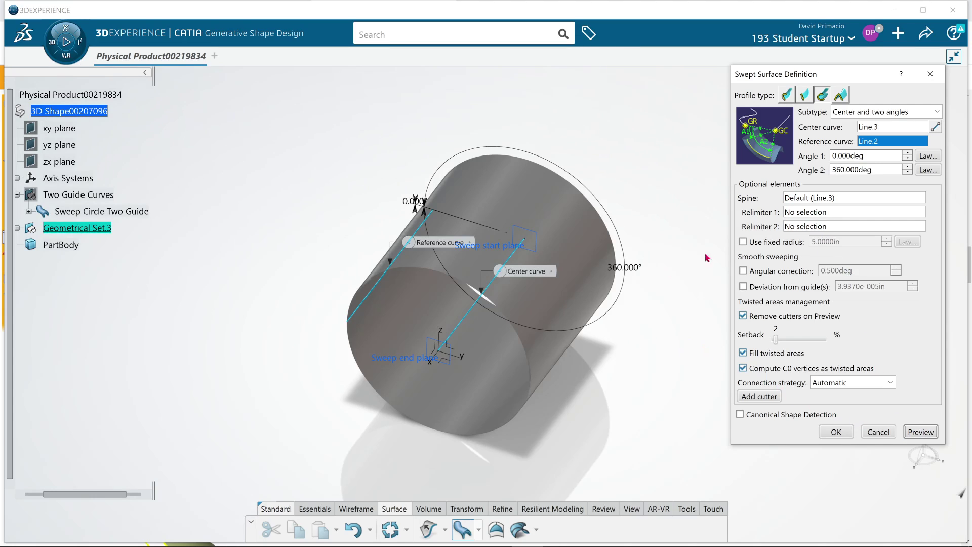
# - Try to preview the sweep with Angle 2 set to 361 degrees
pyautogui.click(846, 171)
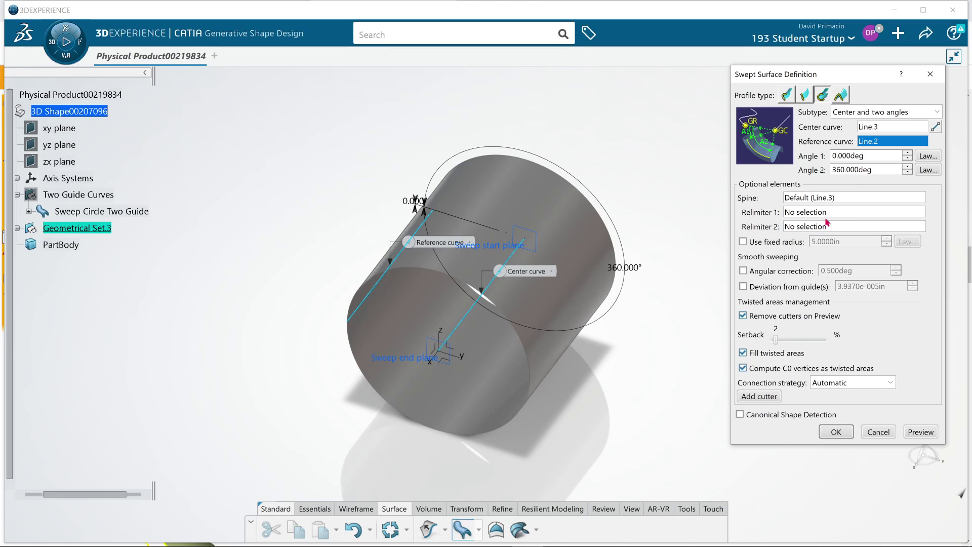
pyautogui.press('BackSpace')
pyautogui.click(920, 431)
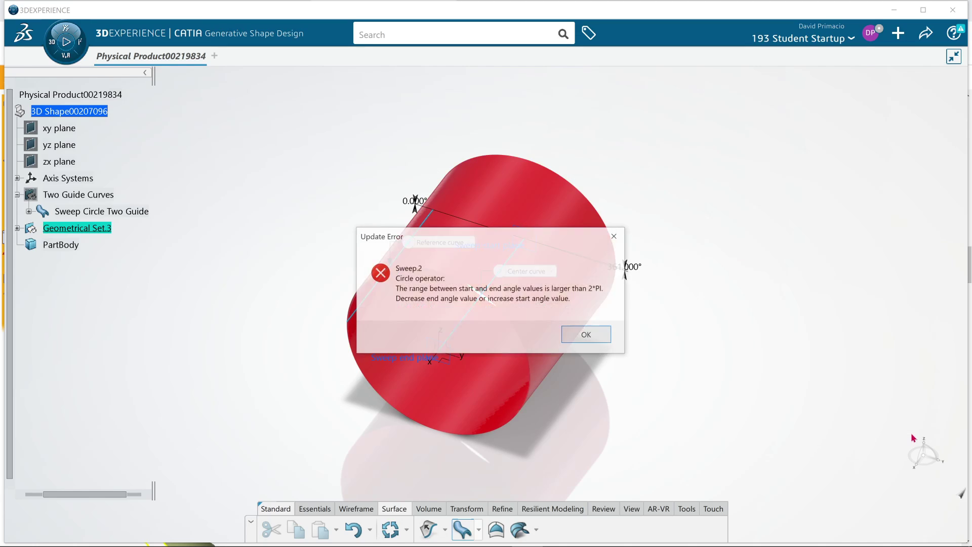
pyautogui.click(583, 339)
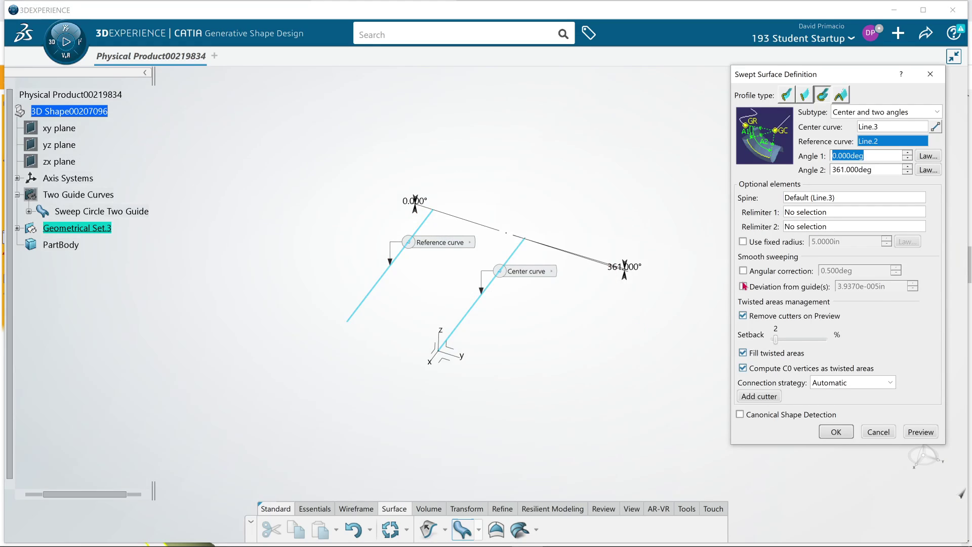
# - Set Angle 2 to 90 degrees, preview the surface, and create the circular sweep
pyautogui.press('Tab')
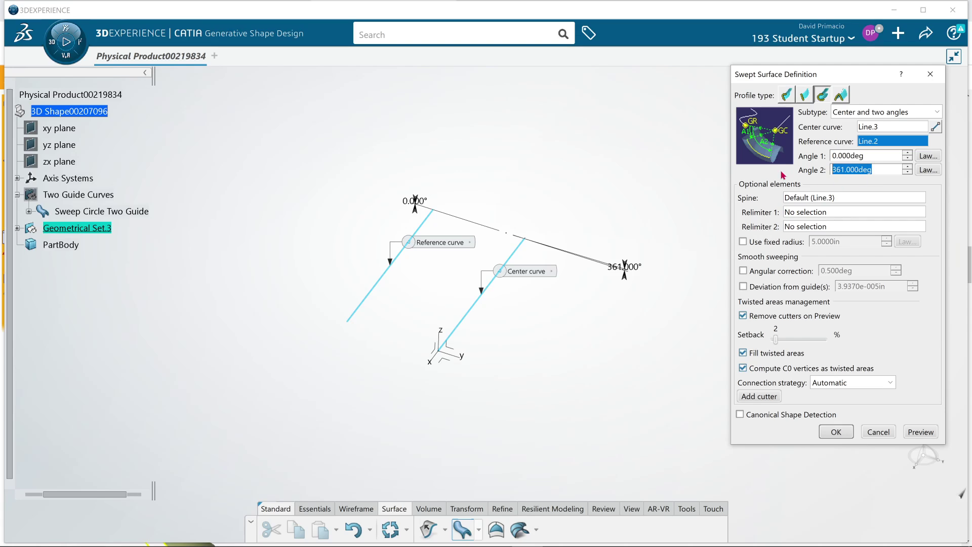
pyautogui.write('90')
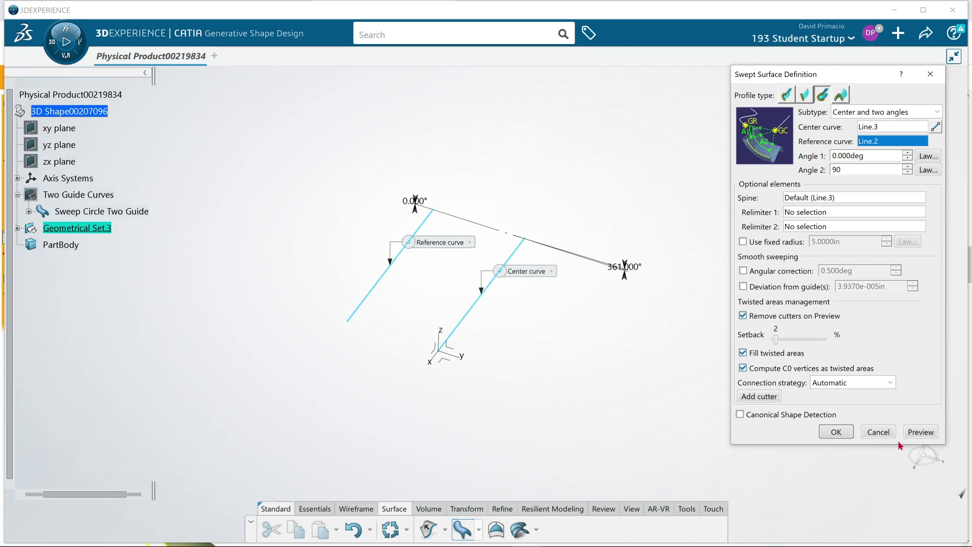
pyautogui.click(921, 432)
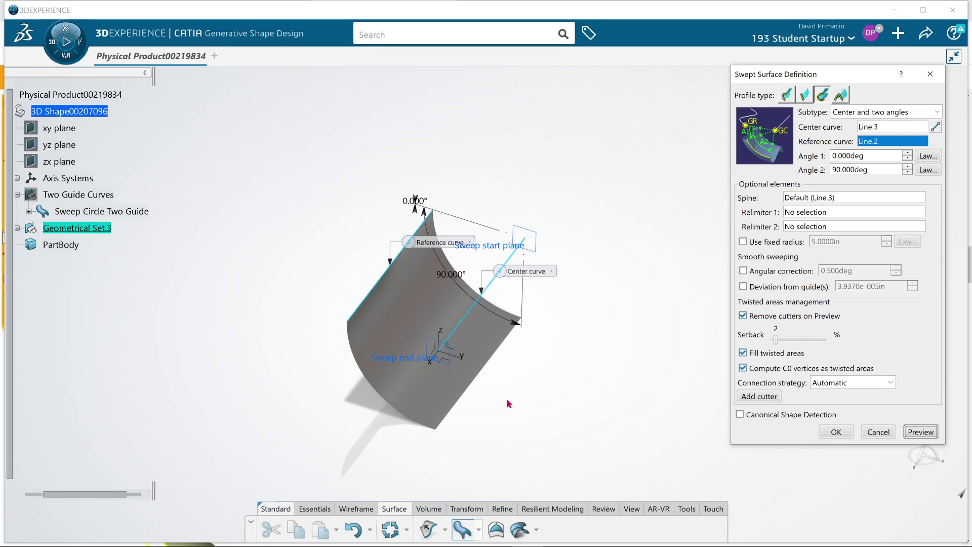
pyautogui.click(836, 431)
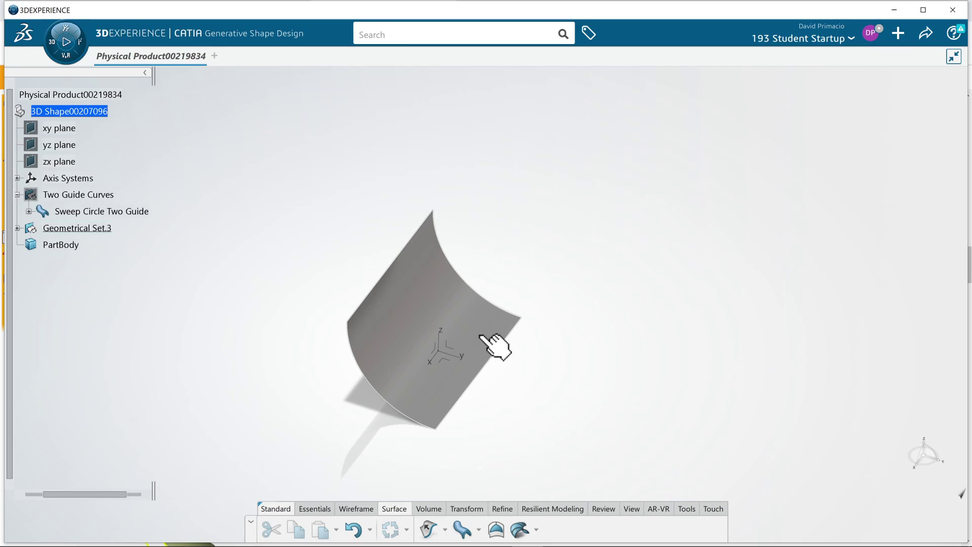
# - Hide Geometrical Set.3, which contains the finished circular sweep
pyautogui.click(461, 321)
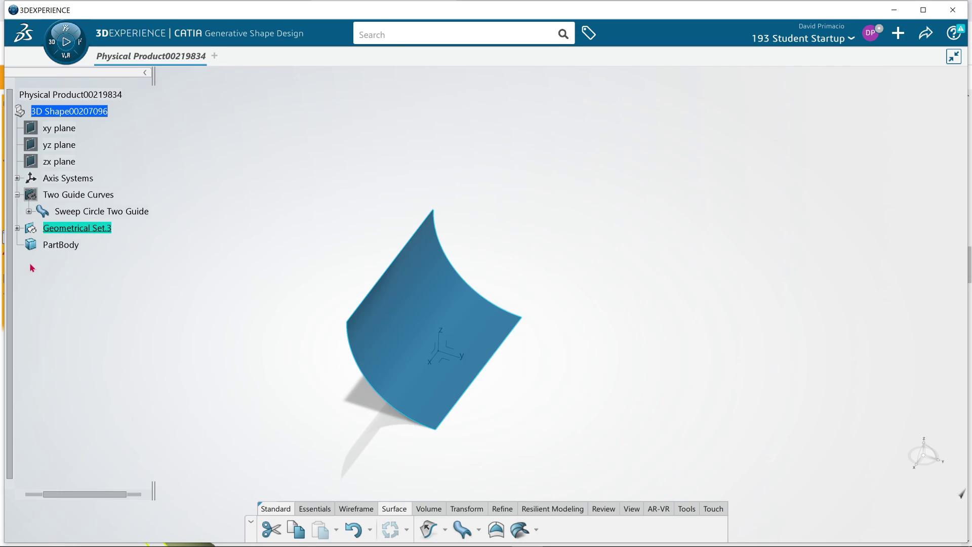
pyautogui.rightClick(90, 229)
pyautogui.click(124, 264)
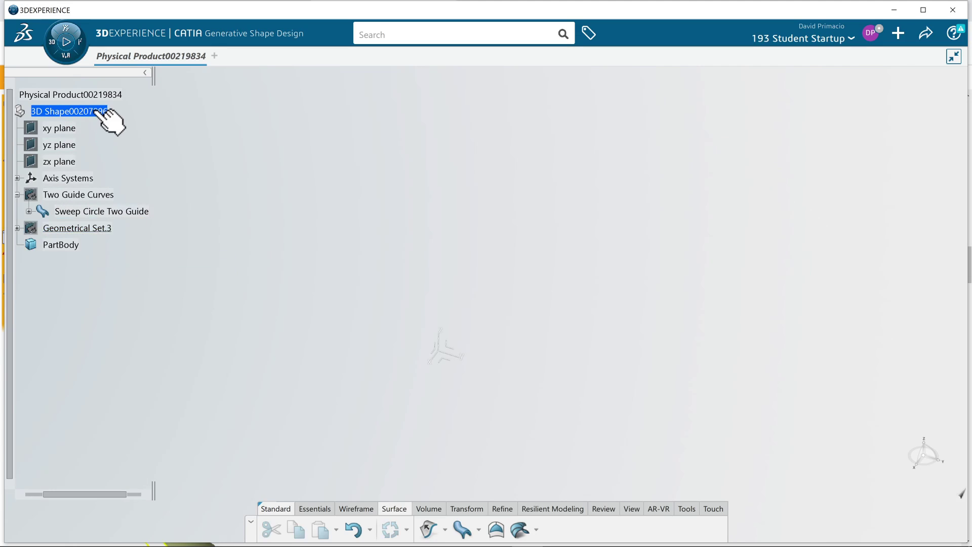
# - Hide the 3D shape and expand Geometrical Set.3 in the tree
pyautogui.rightClick(93, 111)
pyautogui.click(105, 153)
pyautogui.click(17, 228)
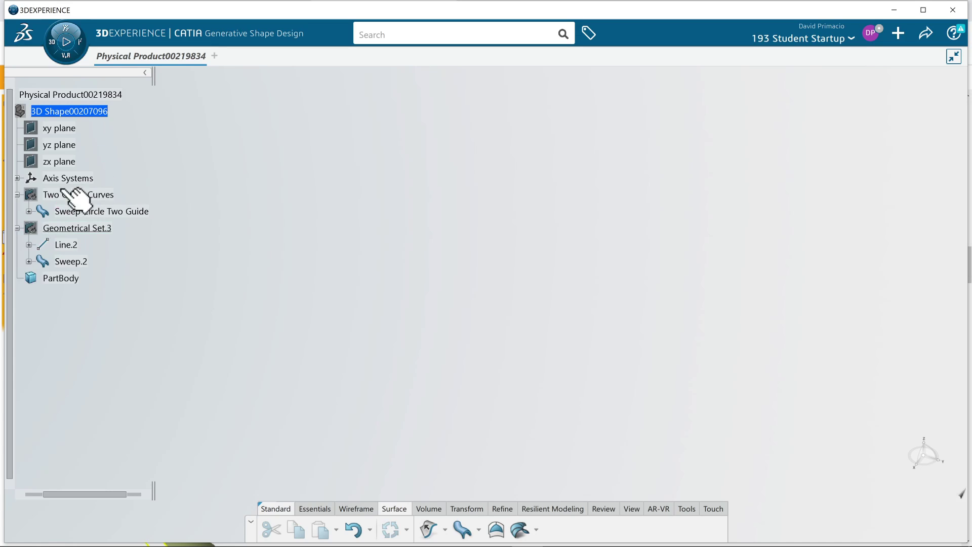
# - Insert a new geometrical set under the 3D shape
pyautogui.click(92, 114)
pyautogui.click(146, 83)
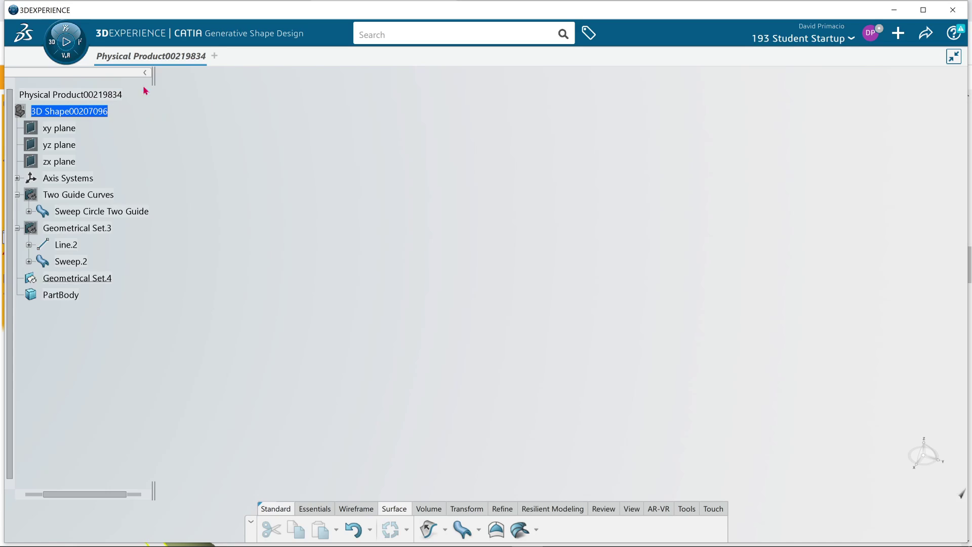
# - Rename Geometrical Set.3 as "Sweep Circle Two angles"
pyautogui.rightClick(107, 226)
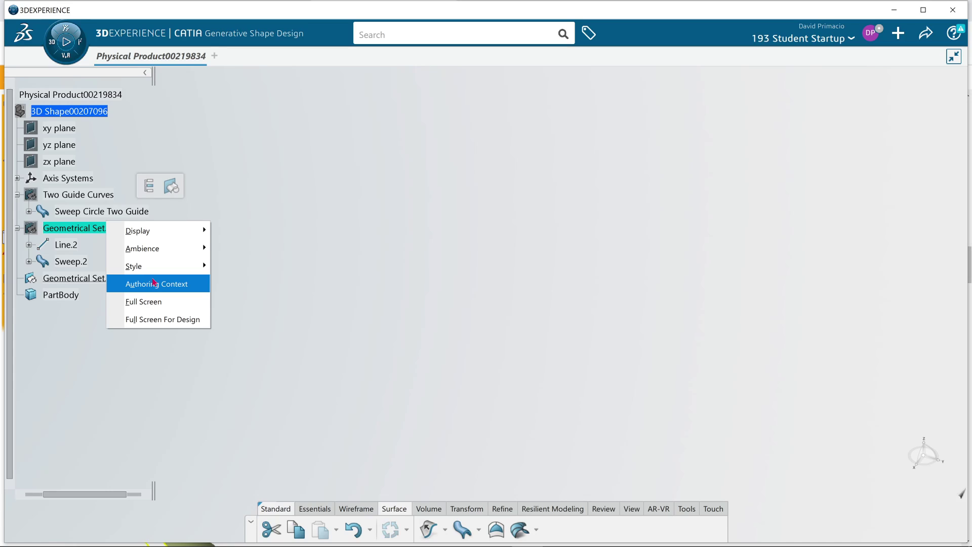
pyautogui.click(256, 230)
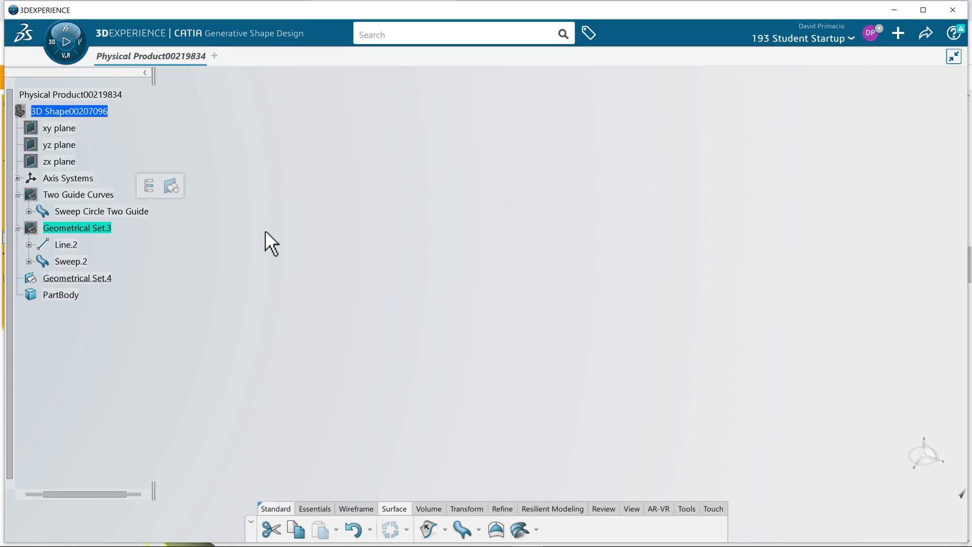
pyautogui.rightClick(104, 230)
pyautogui.click(131, 278)
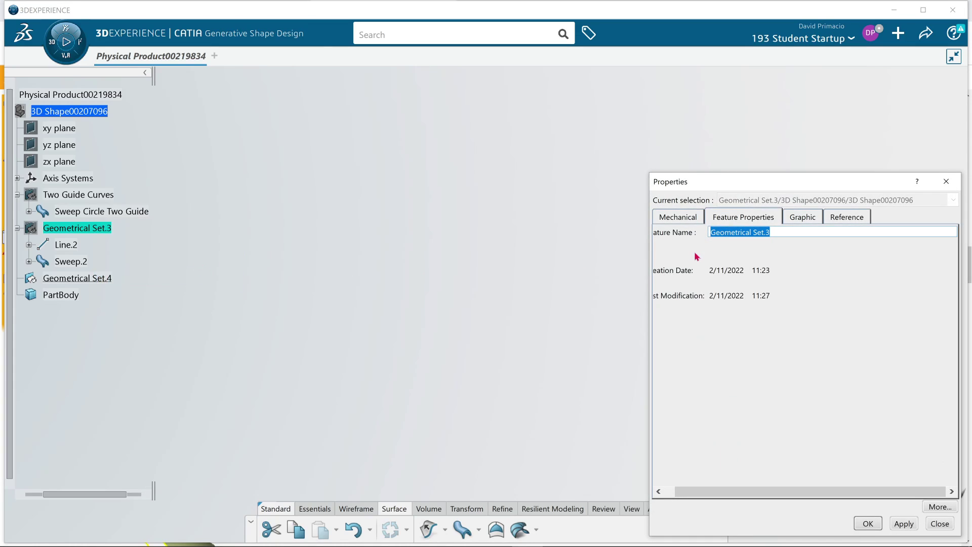
pyautogui.write('Swee')
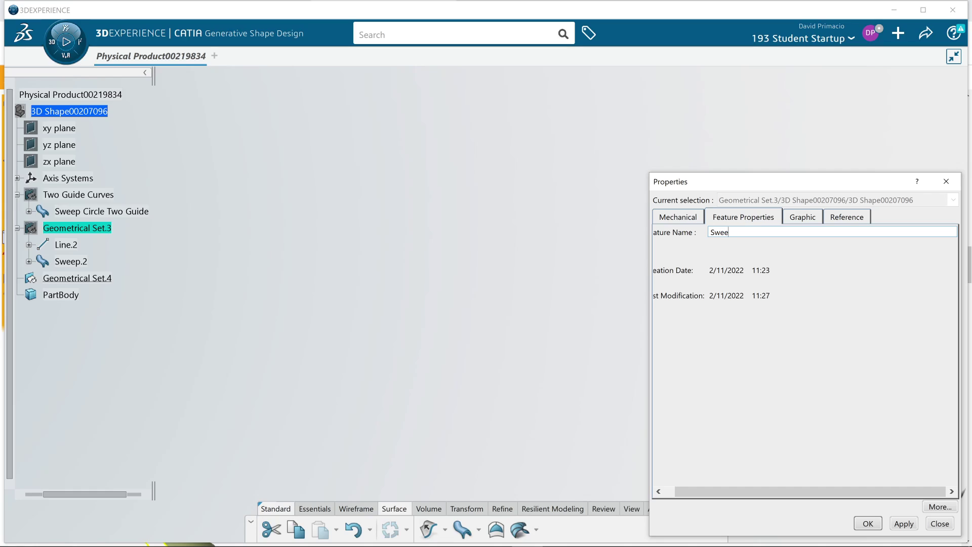
pyautogui.write('p Circl')
pyautogui.write('e Two angles')
pyautogui.press('Return')
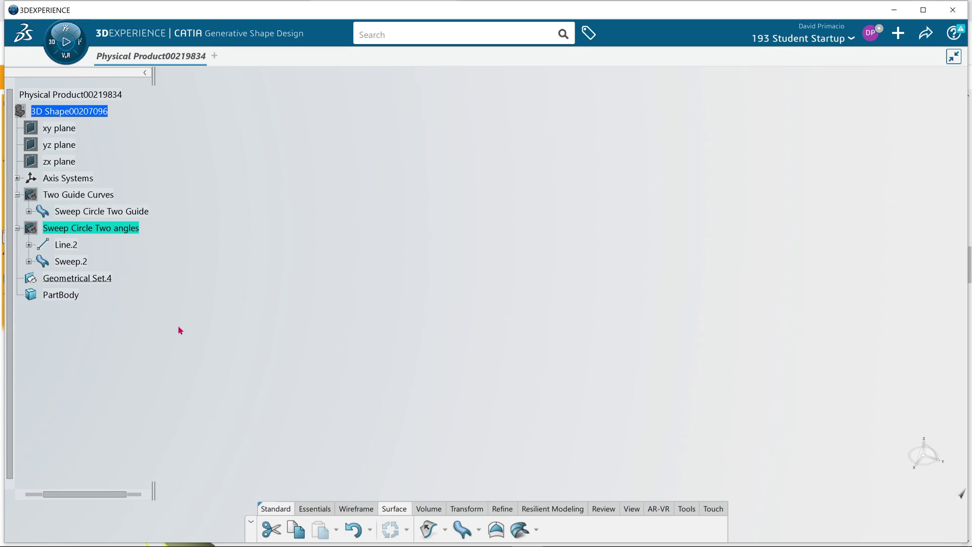
# - Rename Geometrical Set.4 as "Sweep Circle Two angles spline"
pyautogui.click(110, 278)
pyautogui.rightClick(103, 280)
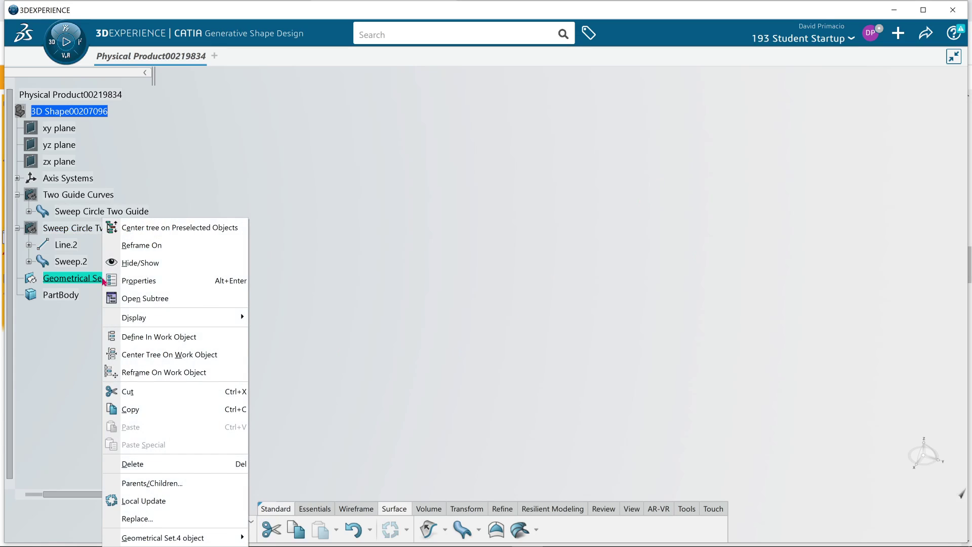
pyautogui.click(126, 281)
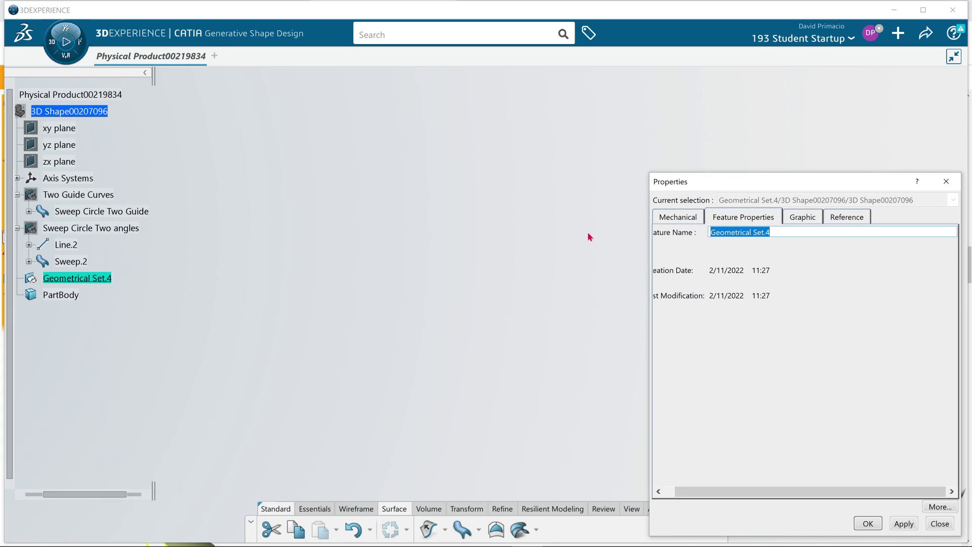
pyautogui.write('Sweep Circle Two angles')
pyautogui.click(804, 233)
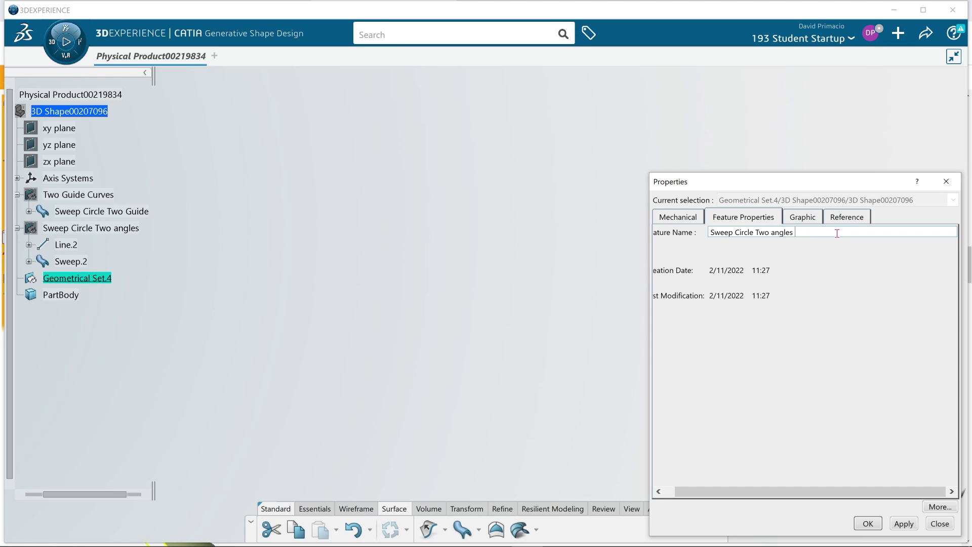
pyautogui.write('spline')
pyautogui.press('Return')
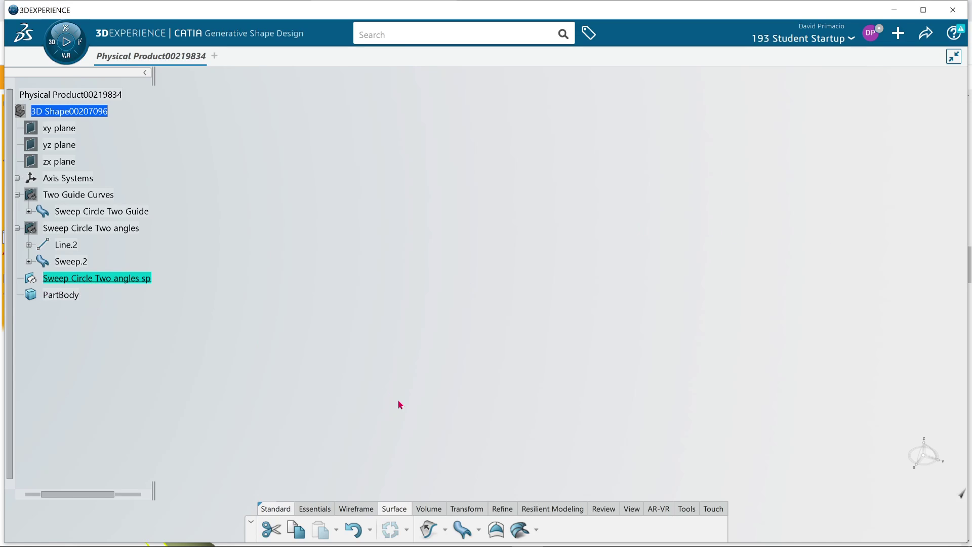
# - Check the view filters for points, axis and wires, and inspect the Absolute Axis System's origin parameters in the tree
pyautogui.click(17, 179)
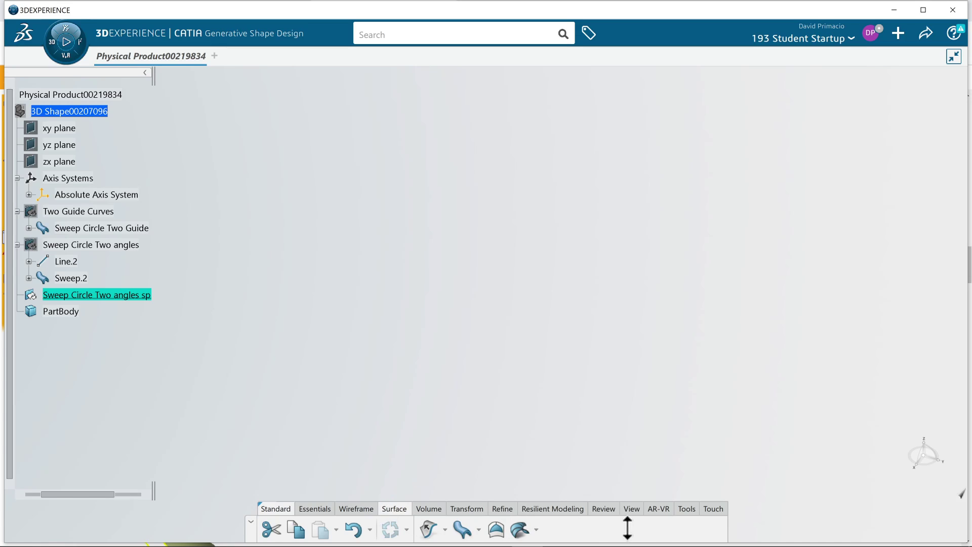
pyautogui.moveTo(630, 503)
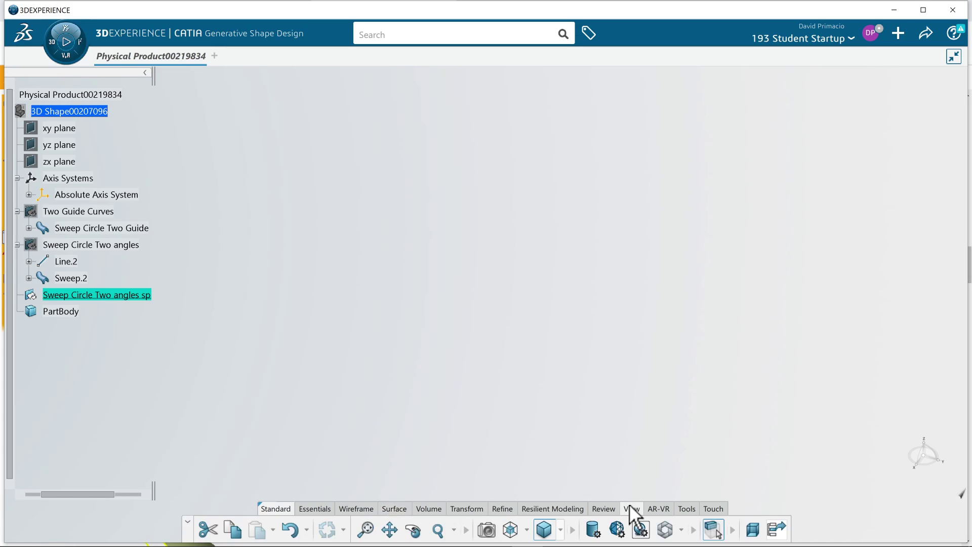
pyautogui.click(609, 530)
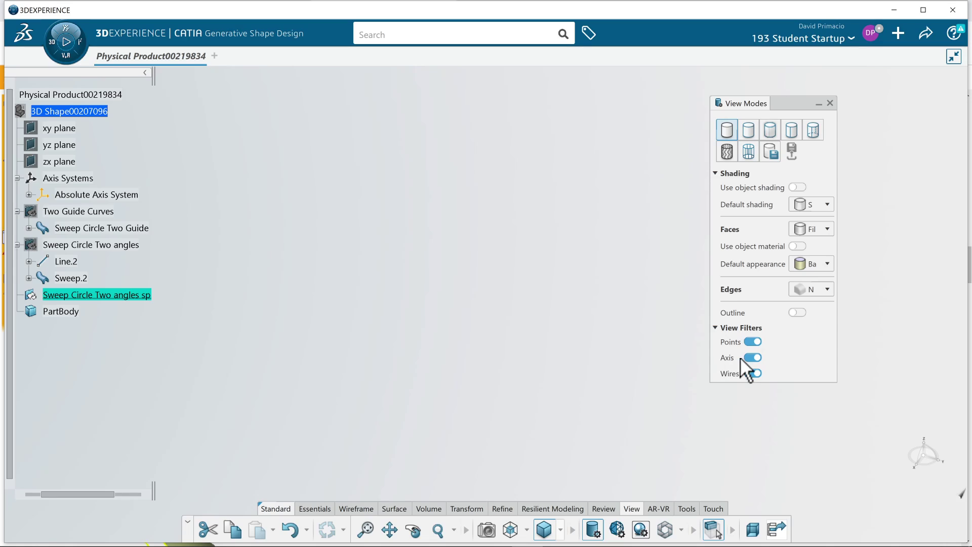
pyautogui.click(658, 372)
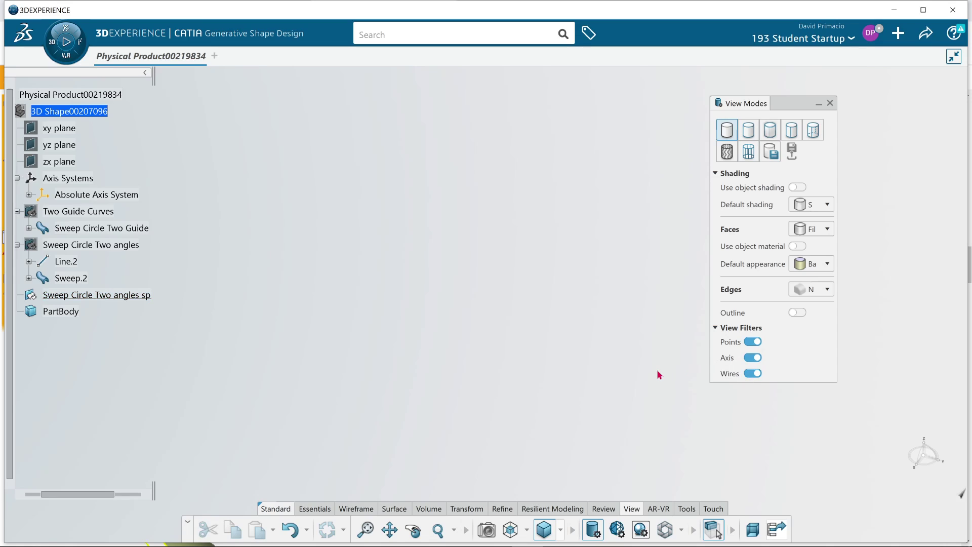
pyautogui.click(830, 104)
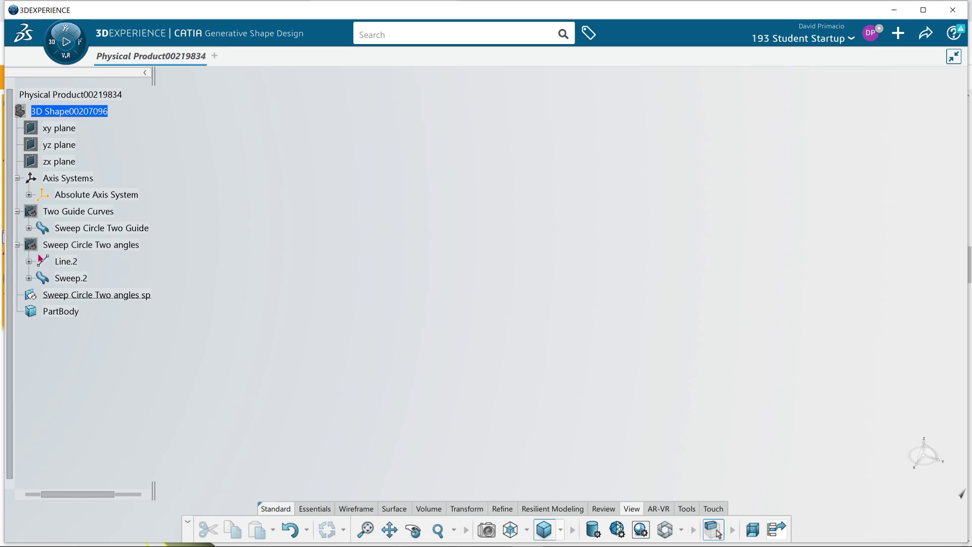
pyautogui.click(29, 196)
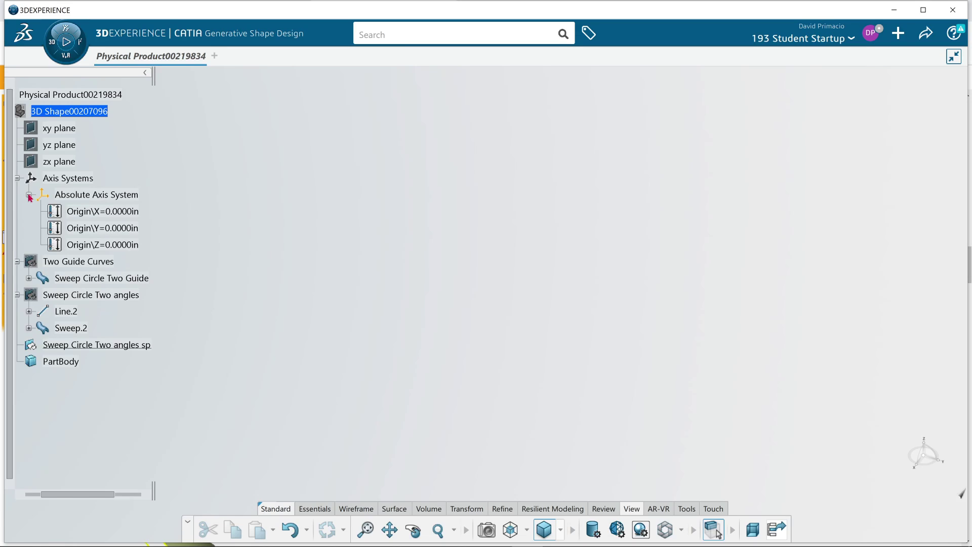
pyautogui.click(29, 195)
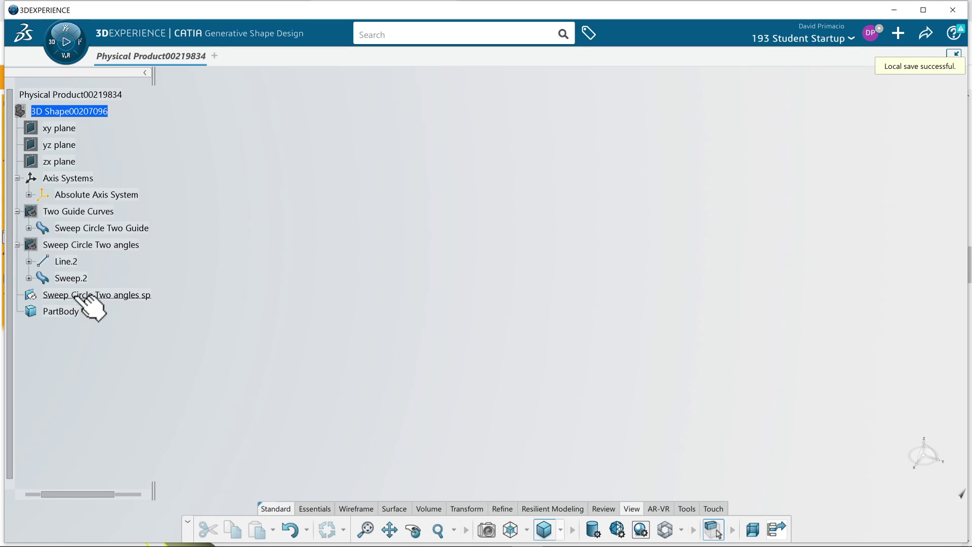
# - Show the hidden Sweep Circle Two angles and Two Guide Curves geometrical sets
pyautogui.rightClick(77, 245)
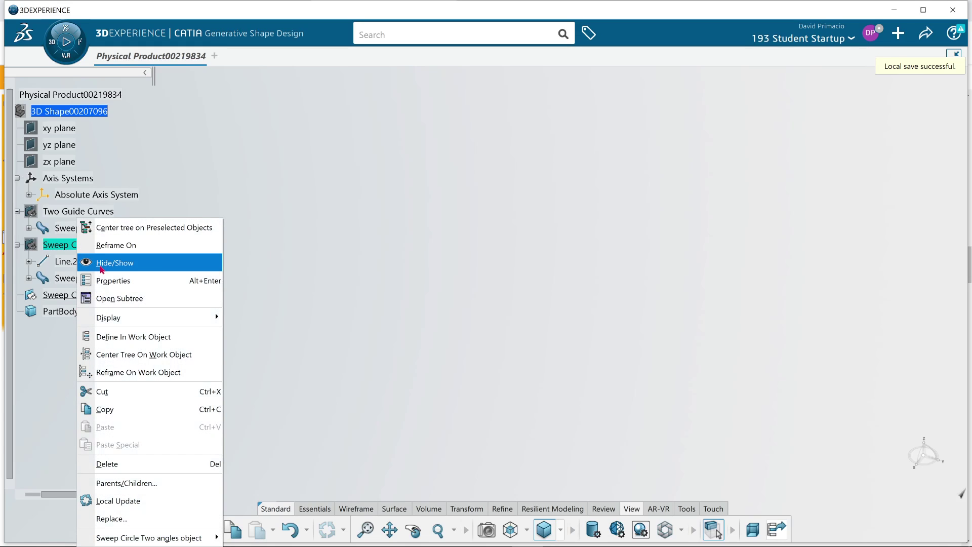
pyautogui.click(100, 263)
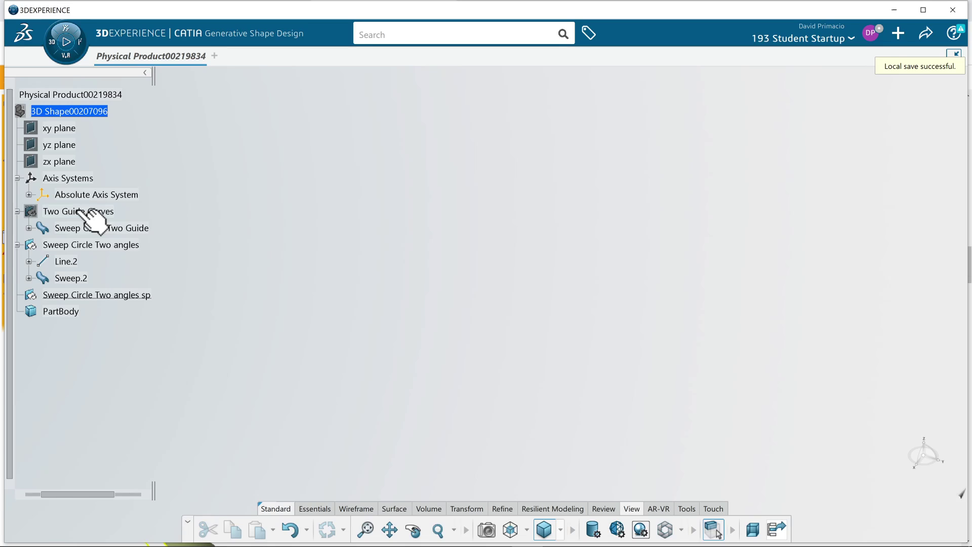
pyautogui.rightClick(77, 210)
pyautogui.click(107, 252)
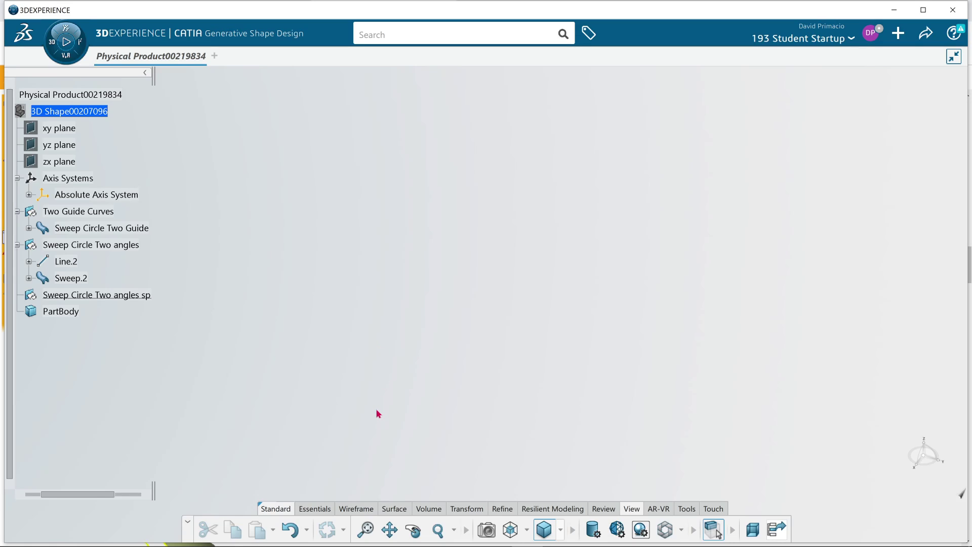
# - Switch to the Chrome window with the Generative Shape Design guide
pyautogui.hotkey('alt', 'Tab')
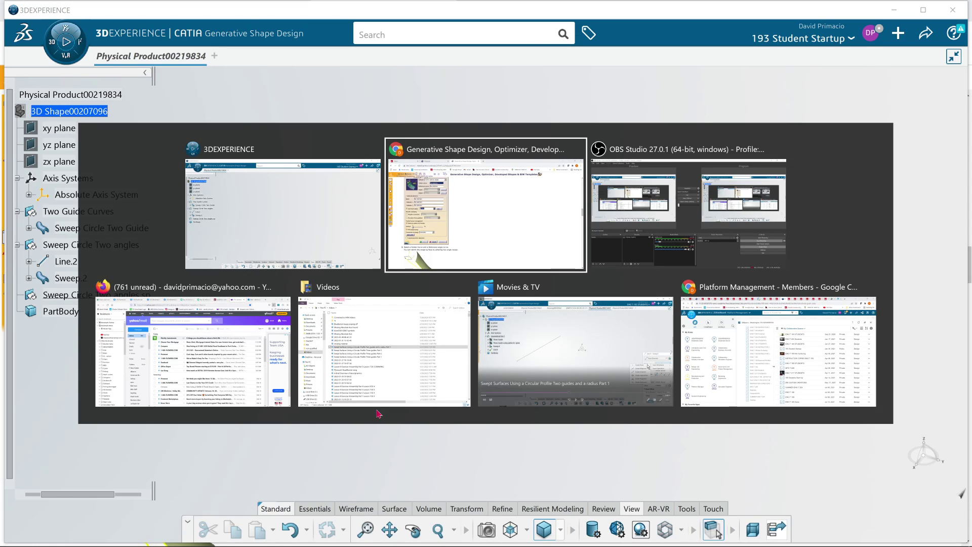